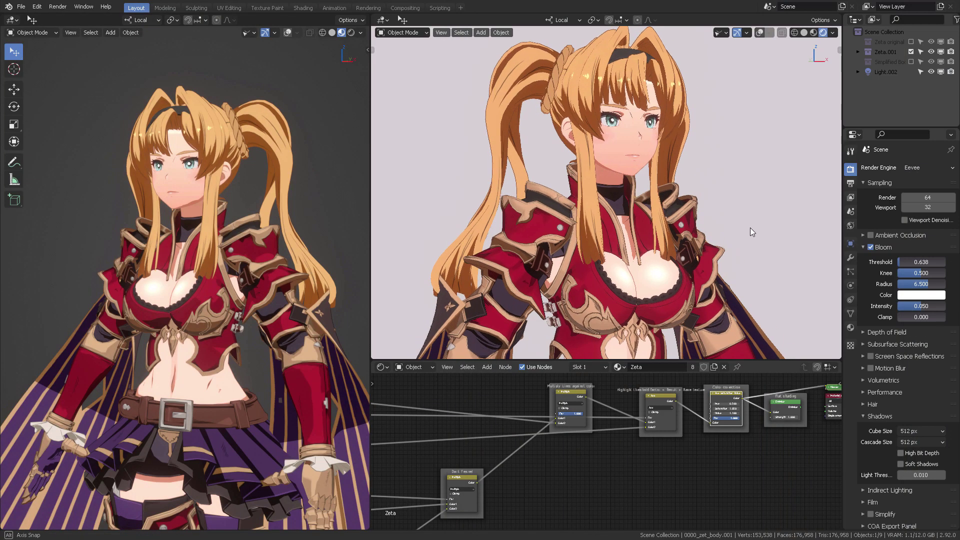
Enlarge the node editor and set the "Light reaction limited by the vertex map paint" frame's colour to dark blue
middle_drag(751, 229, 773, 231)
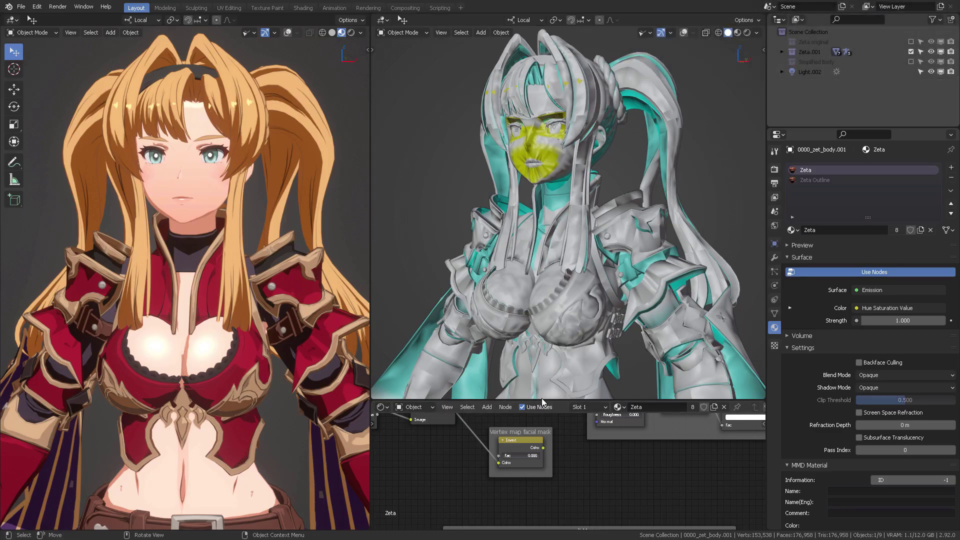
drag(542, 398, 541, 329)
middle_drag(642, 372, 521, 415)
middle_drag(560, 384, 517, 382)
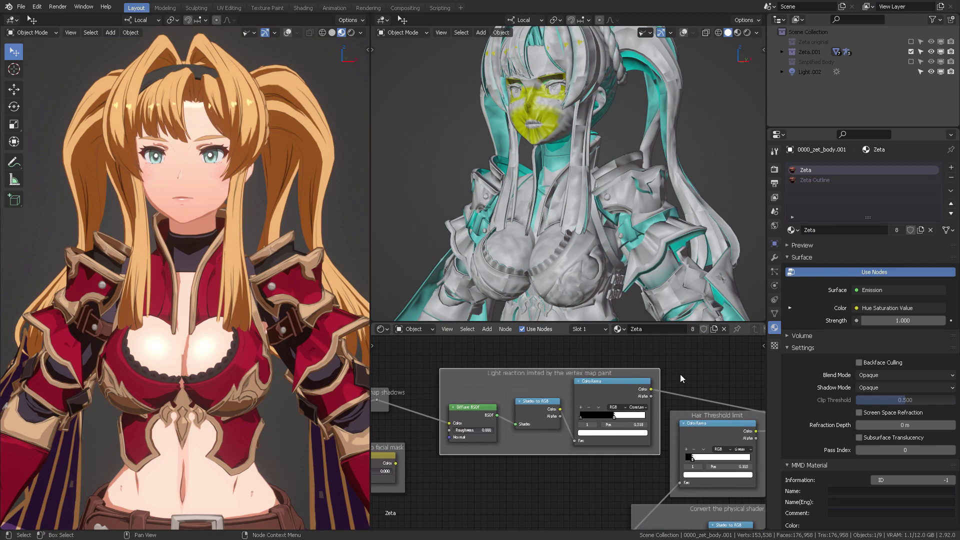
key(n)
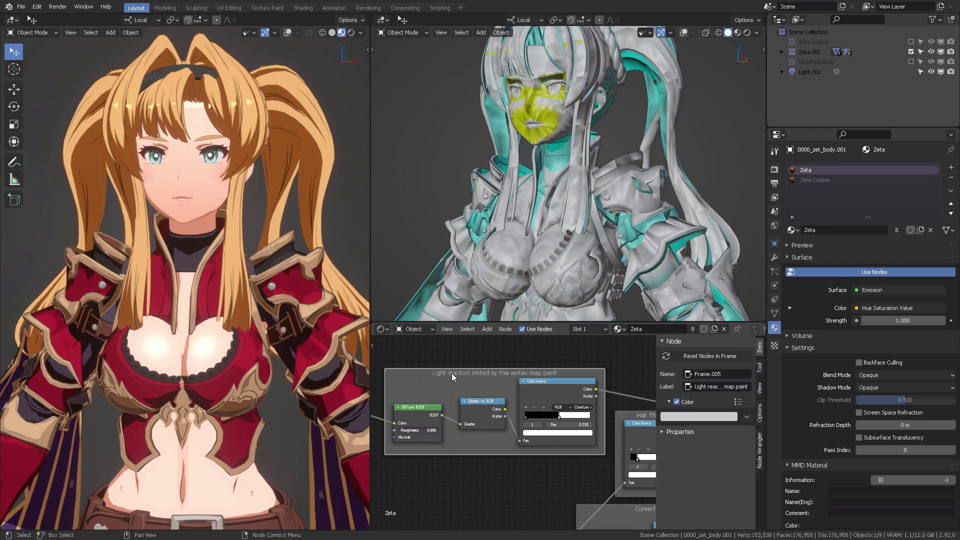
click(691, 418)
click(732, 297)
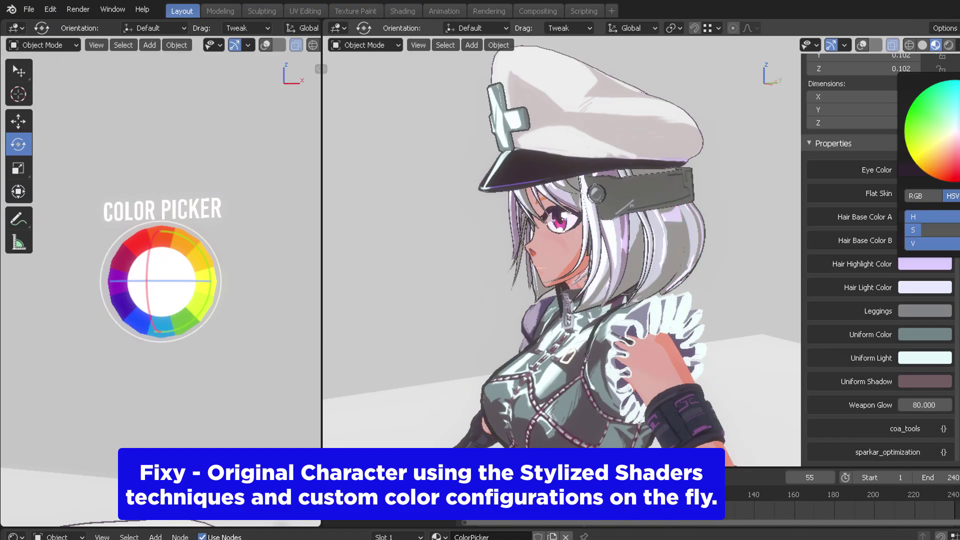
Adjust a custom colour property of the Fixy character and view the recoloured model from another angle
drag(929, 150, 873, 265)
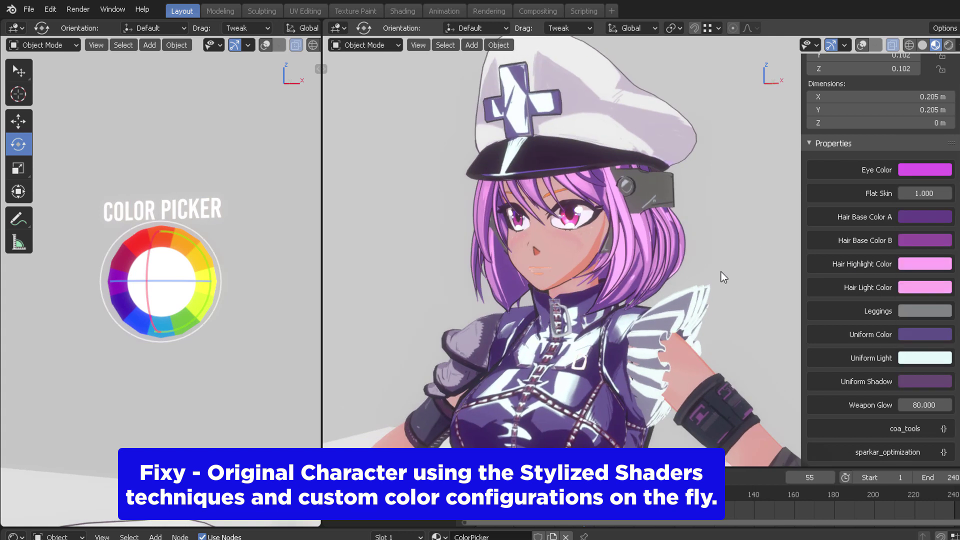
middle_drag(721, 271, 617, 319)
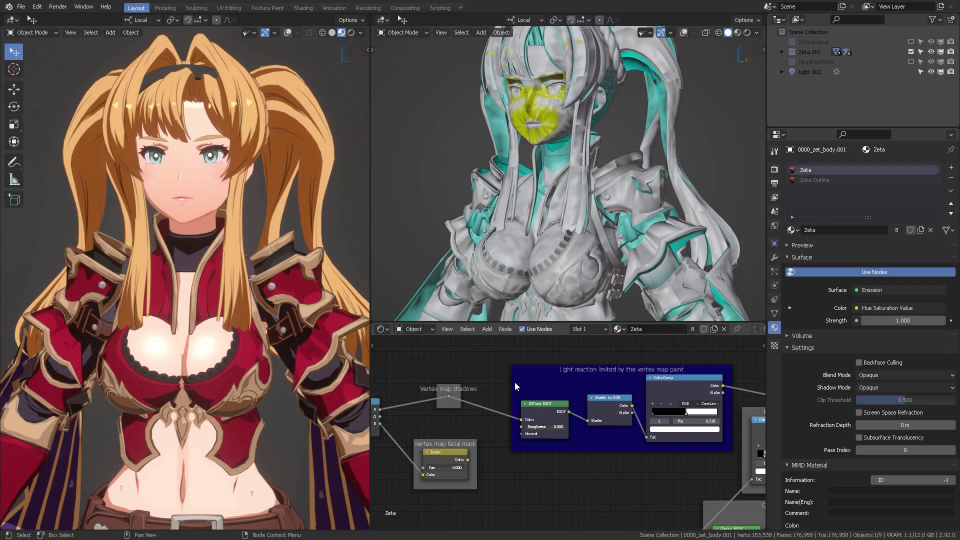
Widen the viewport and node editor areas and select the Vertex Color node that feeds Separate RGB
middle_drag(516, 386, 583, 386)
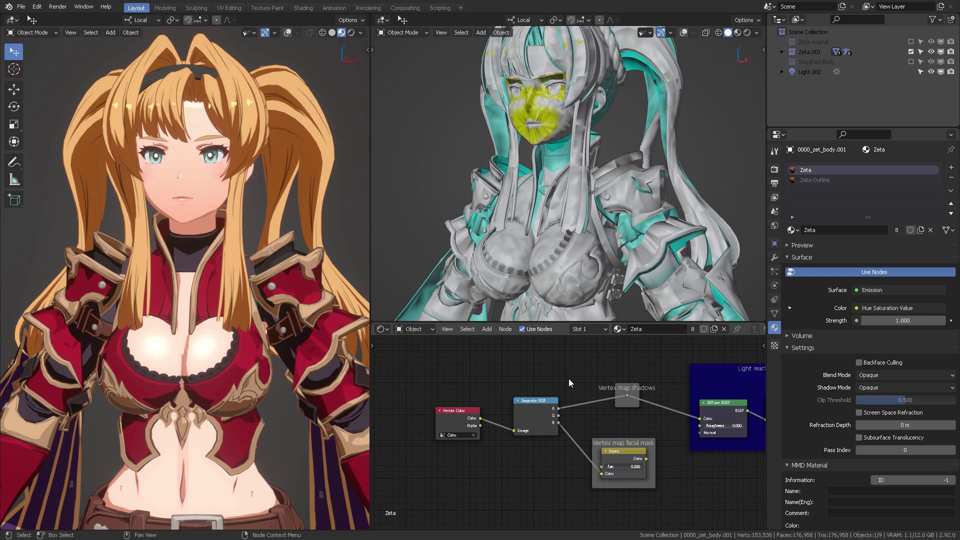
scroll(569, 379, up, 3)
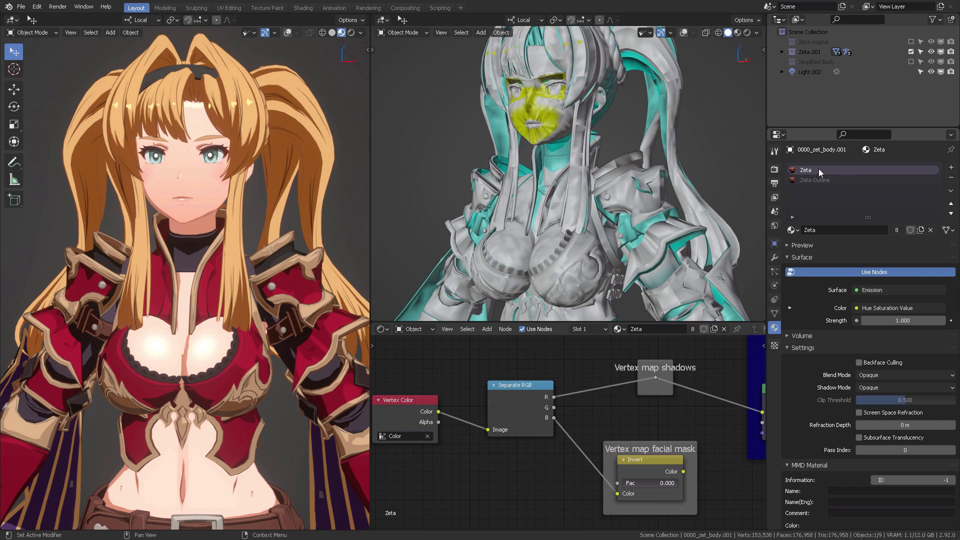
drag(767, 108, 944, 108)
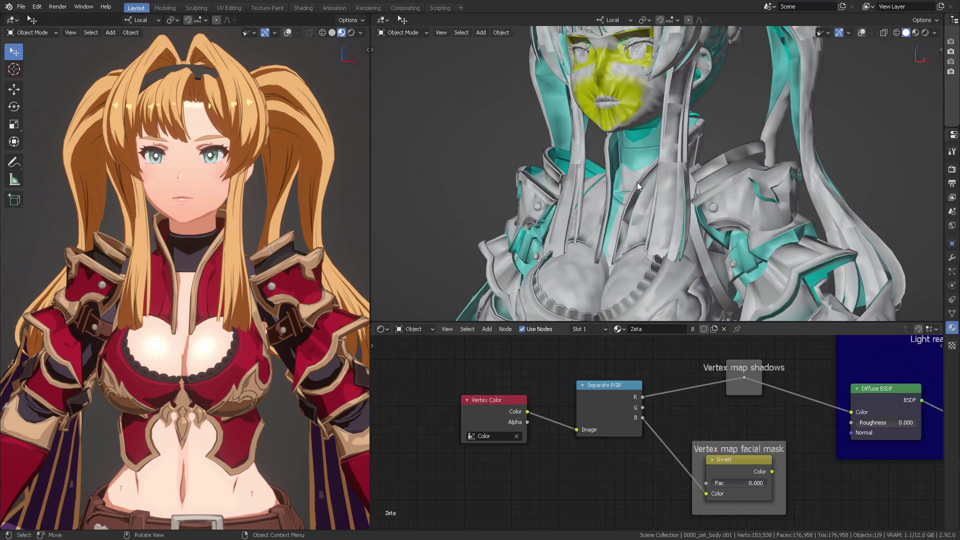
scroll(567, 379, up, 3)
scroll(566, 375, up, 1)
middle_drag(571, 375, 577, 376)
mouse_move(465, 412)
mouse_down()
mouse_move(468, 441)
mouse_move(473, 411)
mouse_up()
click(466, 433)
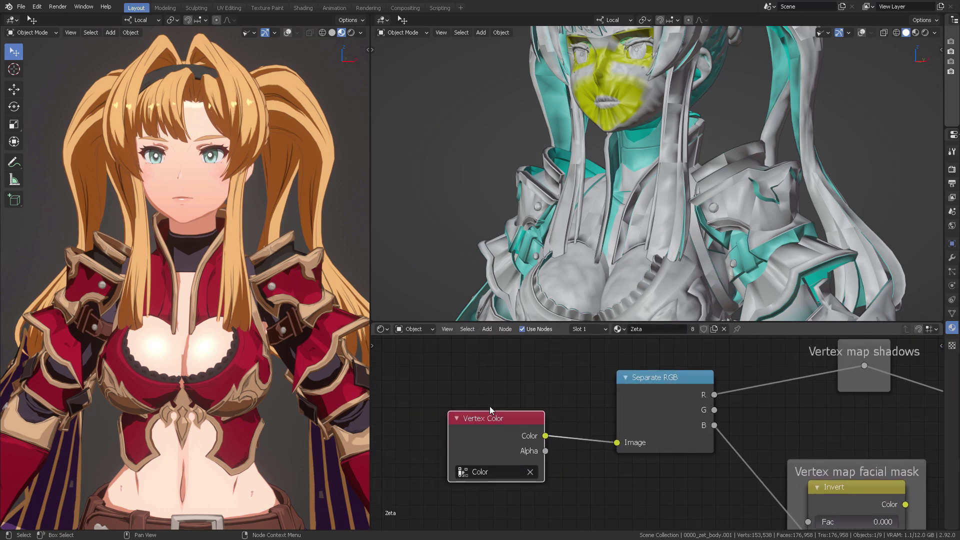
Switch the textured character view to solid shading with vertex colours and move the Separate RGB node closer to the Vertex Color node
click(332, 33)
click(360, 33)
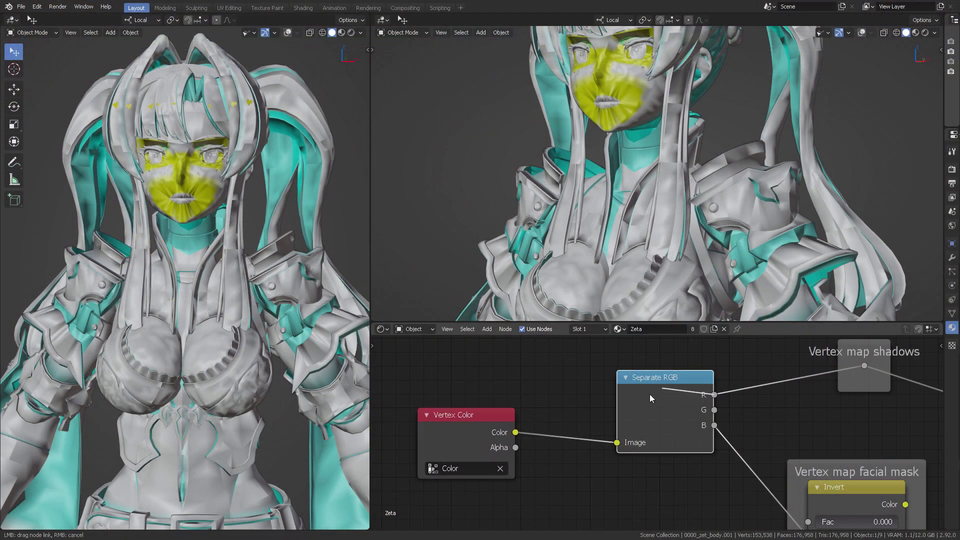
drag(658, 391, 617, 398)
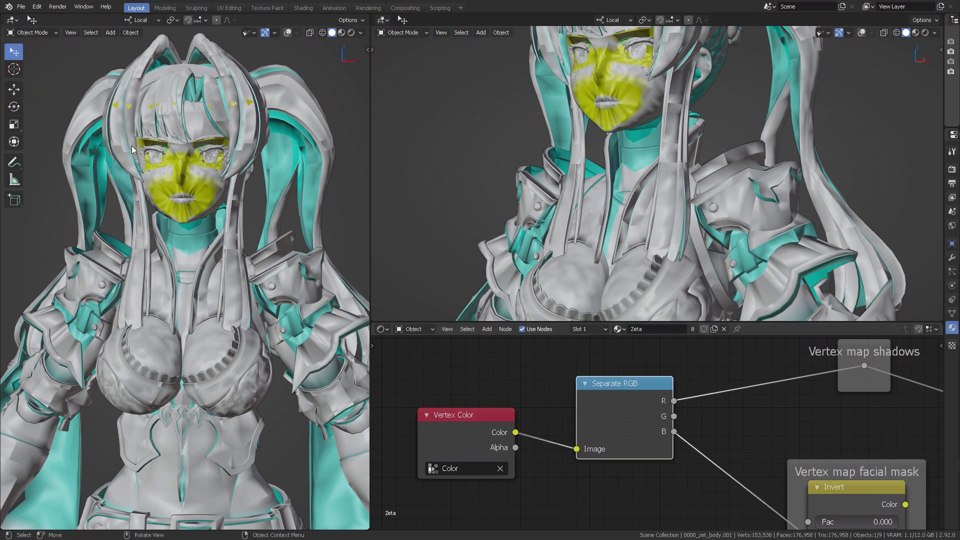
scroll(274, 311, down, 3)
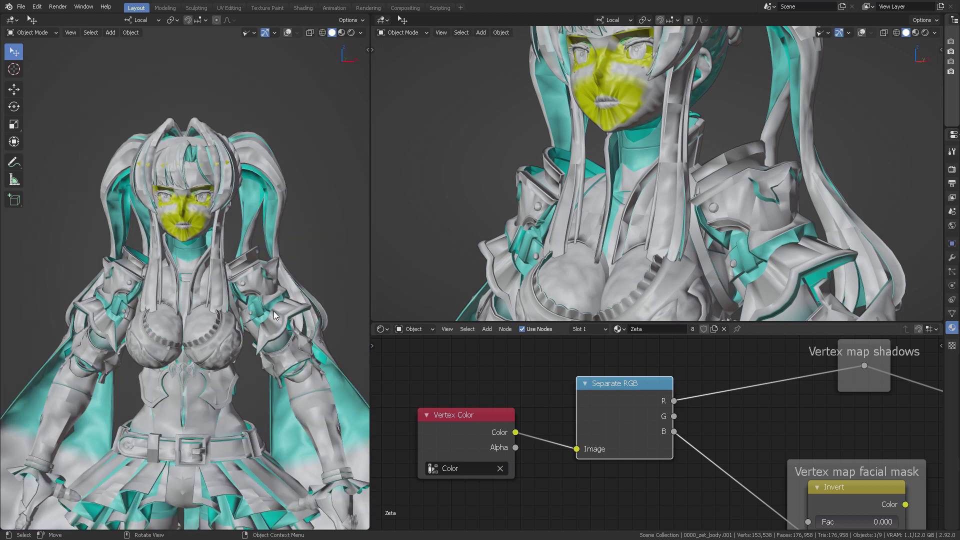
middle_drag(274, 311, 169, 187)
middle_drag(218, 277, 235, 295)
Widen the properties area and turn off Auto Smooth in the body mesh's Normals settings
drag(943, 320, 762, 325)
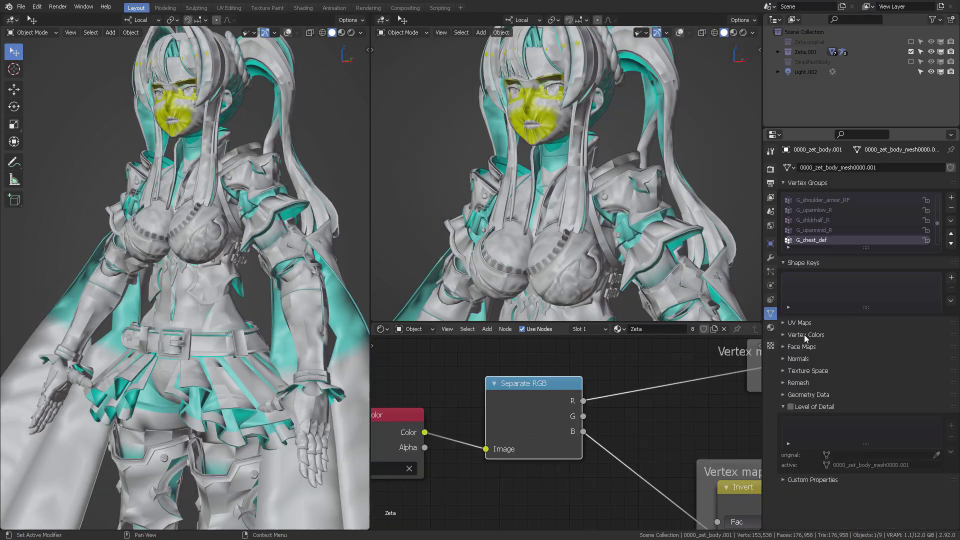
click(798, 359)
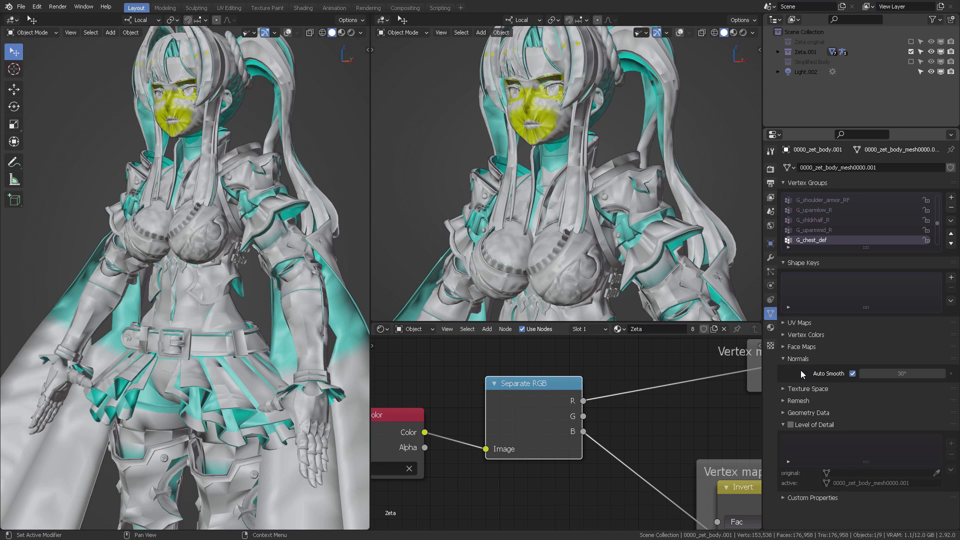
click(852, 374)
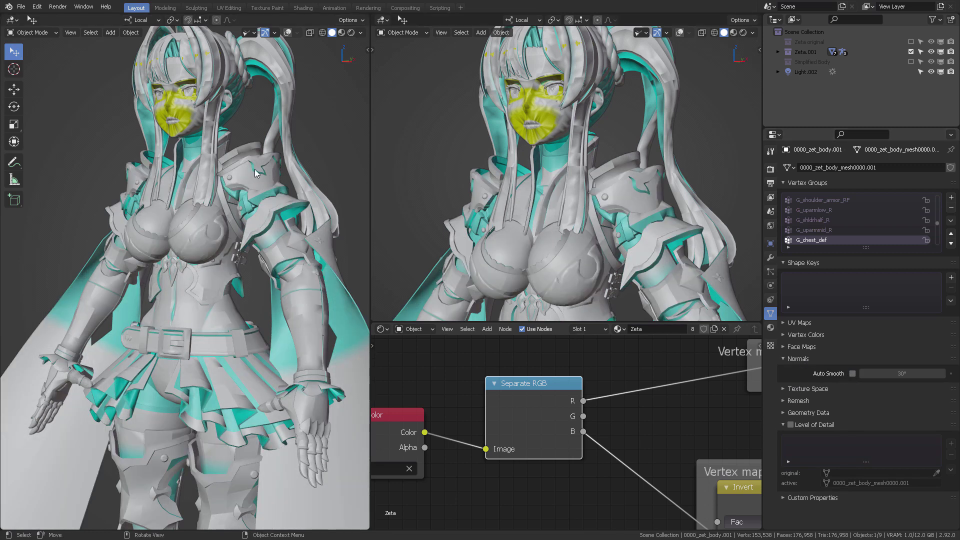
middle_drag(227, 269, 253, 178)
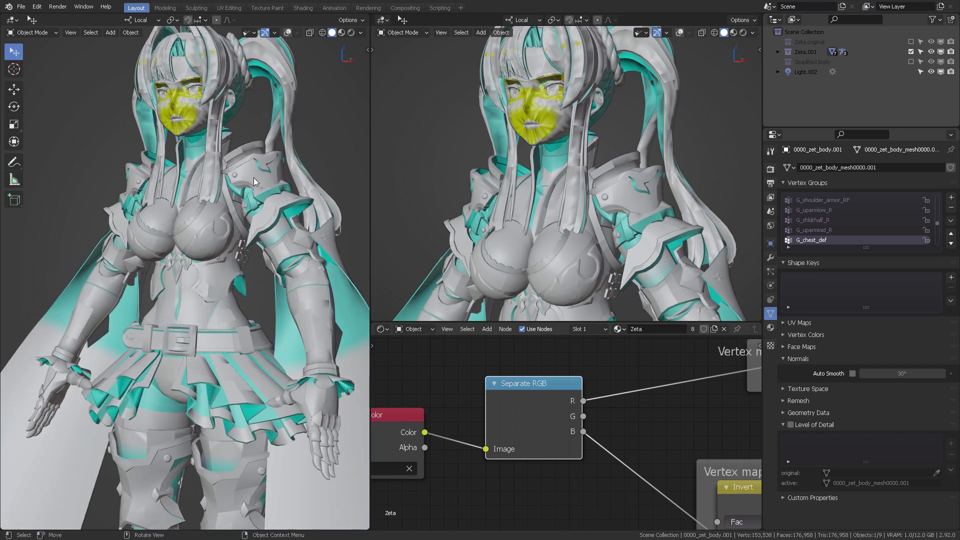
Compare the character in rendered shading, turn Auto Smooth on for the body mesh, and switch the view to material preview
click(342, 33)
click(352, 33)
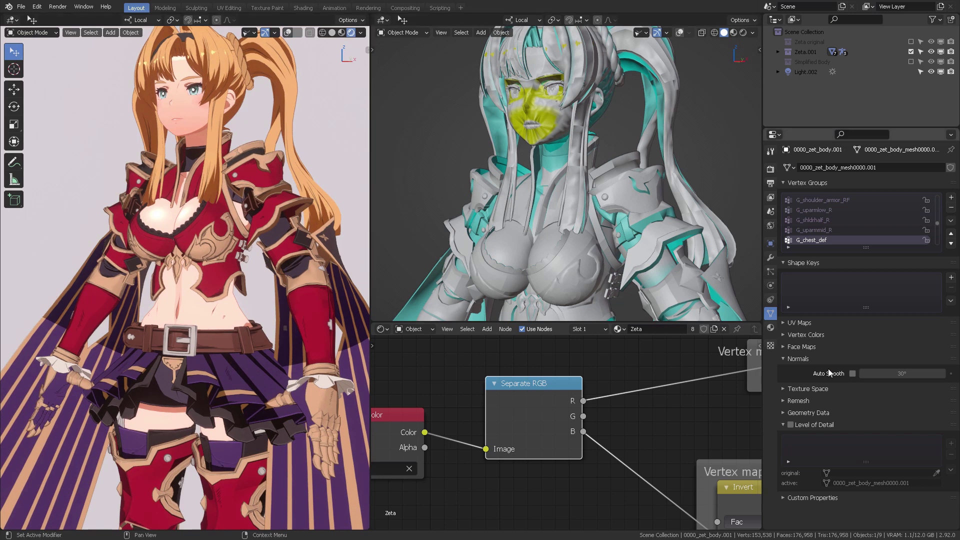
click(852, 374)
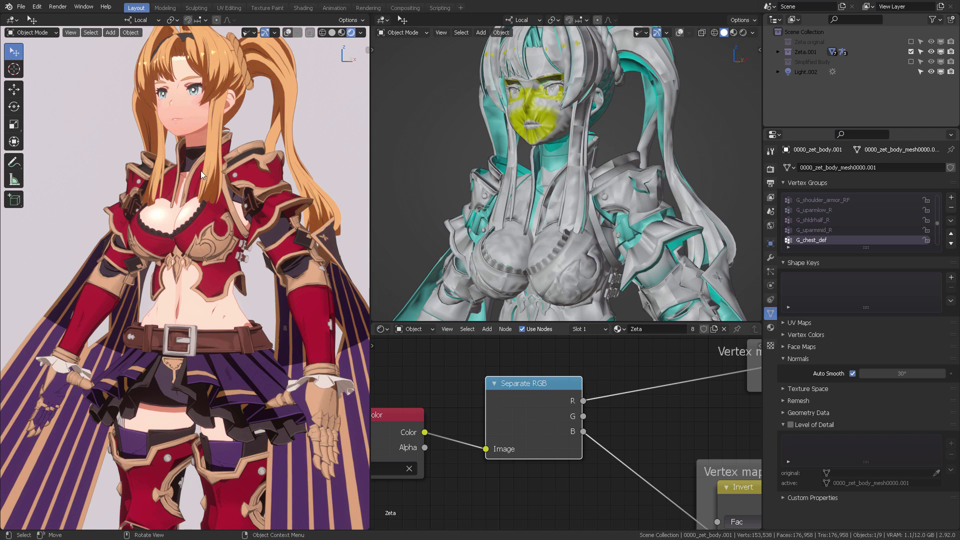
click(342, 33)
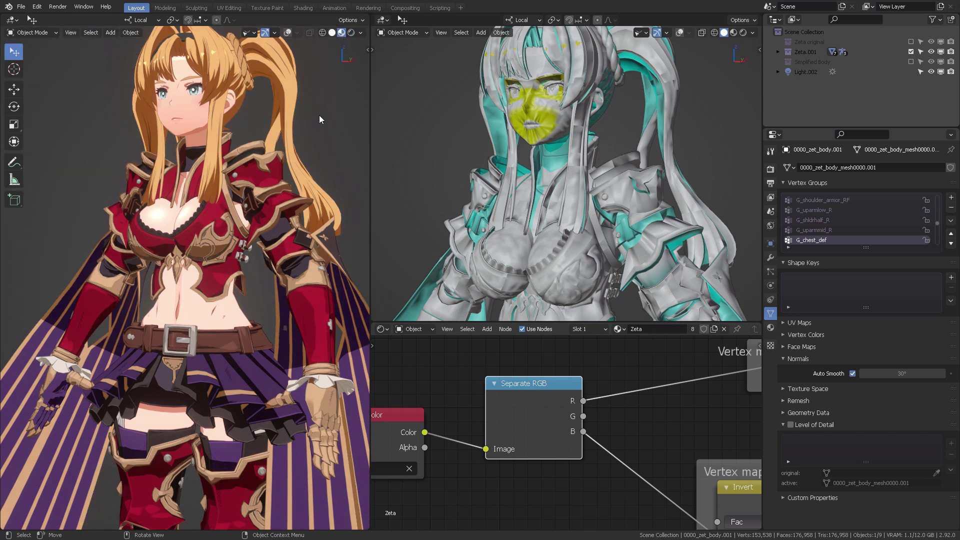
Examine how the Vertex Color and Separate RGB nodes feed the Vertex map shadows frame
middle_drag(485, 369, 574, 361)
mouse_move(477, 433)
mouse_down()
mouse_move(453, 440)
mouse_move(461, 432)
mouse_up()
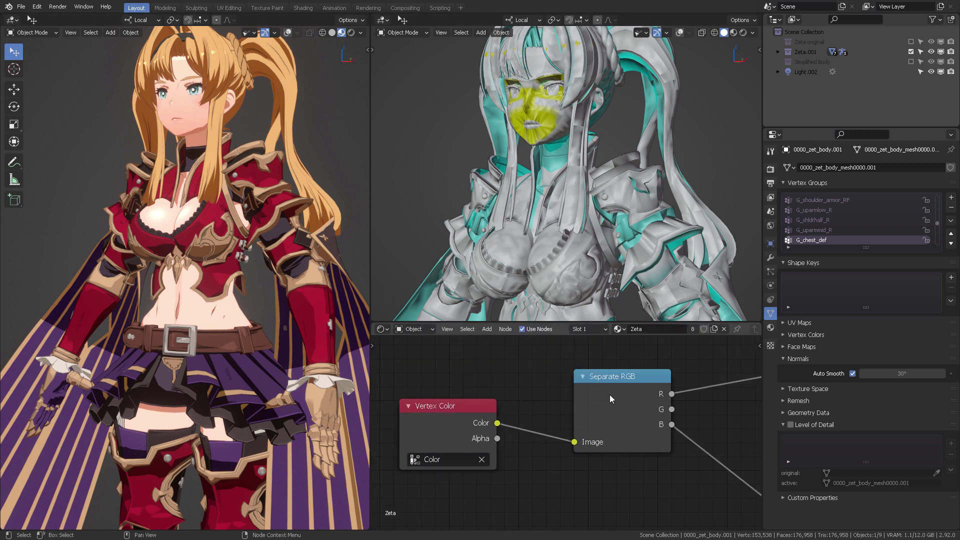
middle_drag(707, 363, 574, 374)
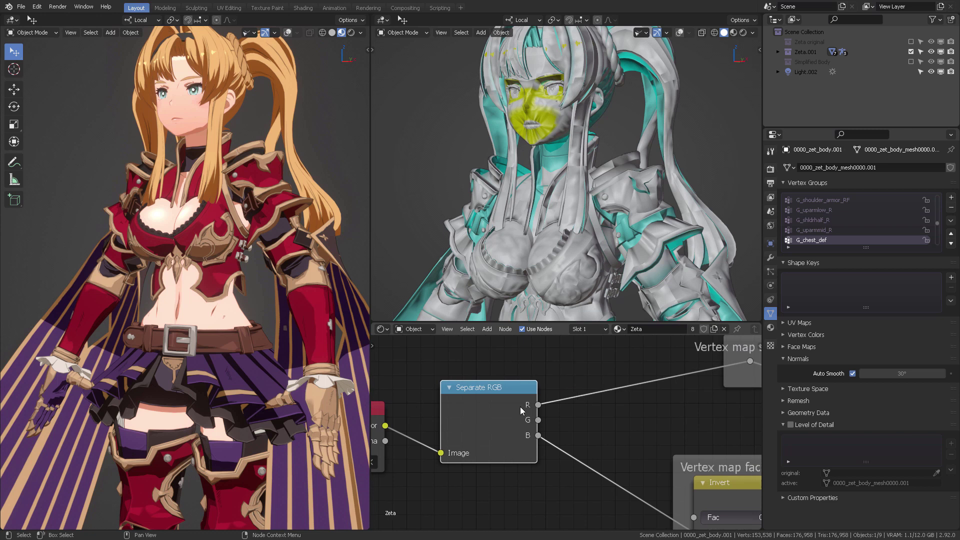
middle_drag(522, 410, 413, 438)
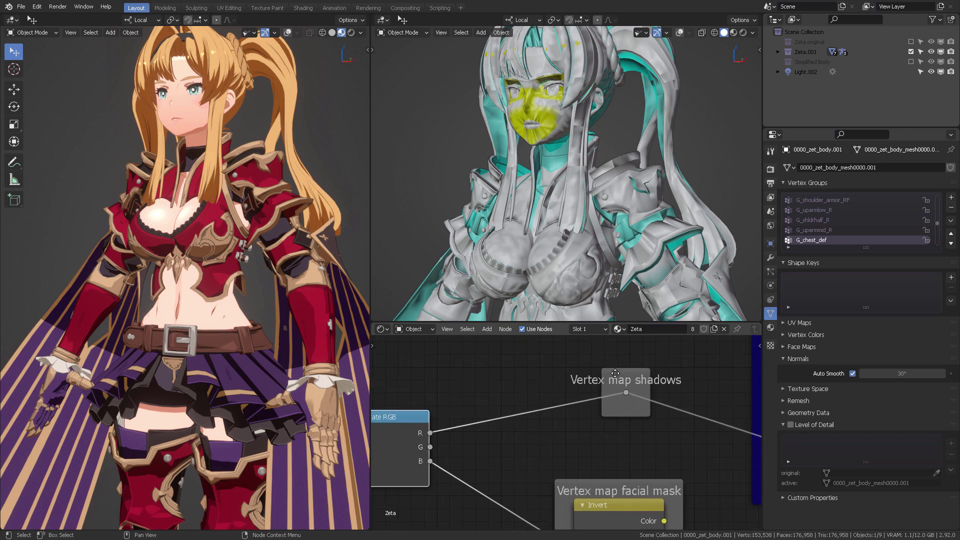
drag(611, 374, 606, 375)
middle_drag(494, 443, 546, 431)
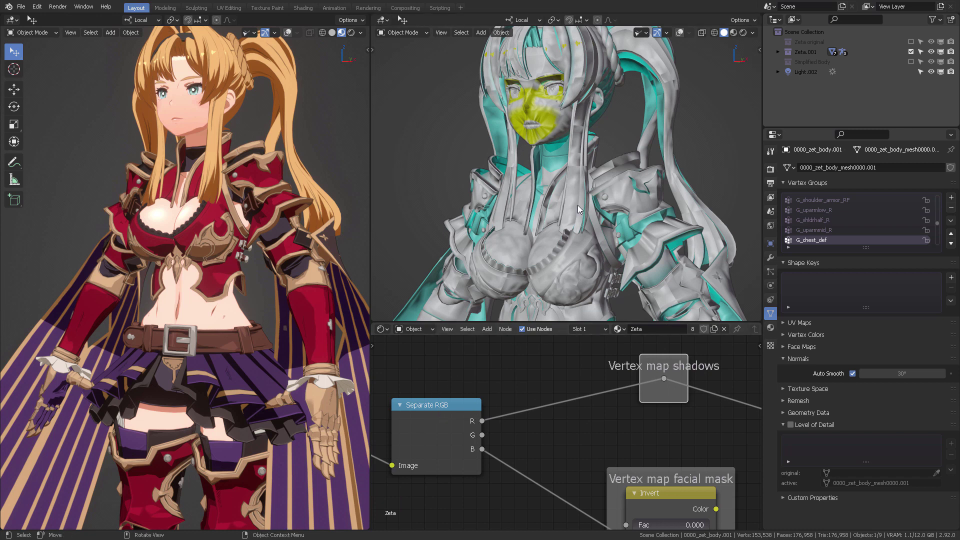
Examine the Diffuse BSDF and Shader to RGB nodes in the "Light reaction limited by the vertex map paint" frame
middle_drag(715, 428, 482, 409)
scroll(595, 422, down, 3)
scroll(593, 422, down, 1)
middle_drag(633, 384, 510, 418)
middle_drag(577, 375, 527, 362)
click(437, 413)
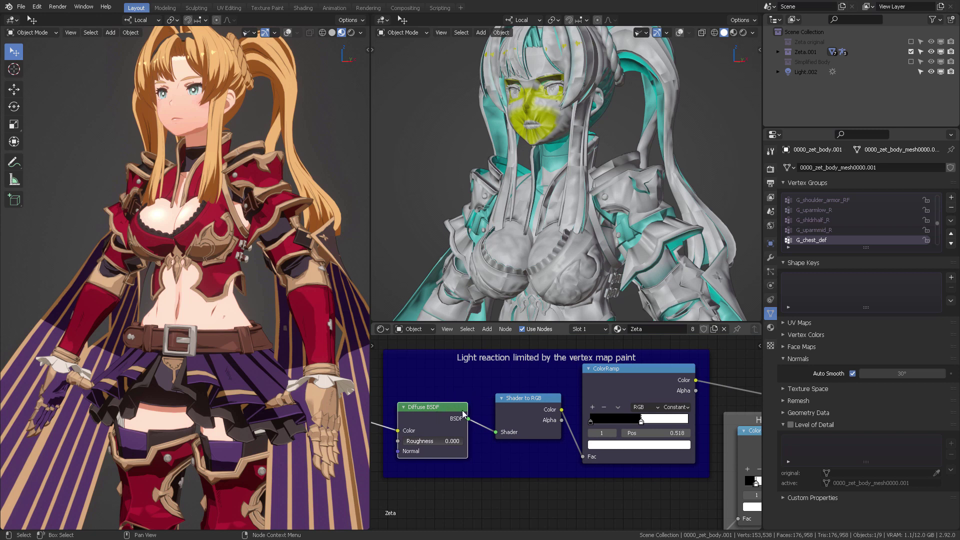
drag(528, 411, 523, 417)
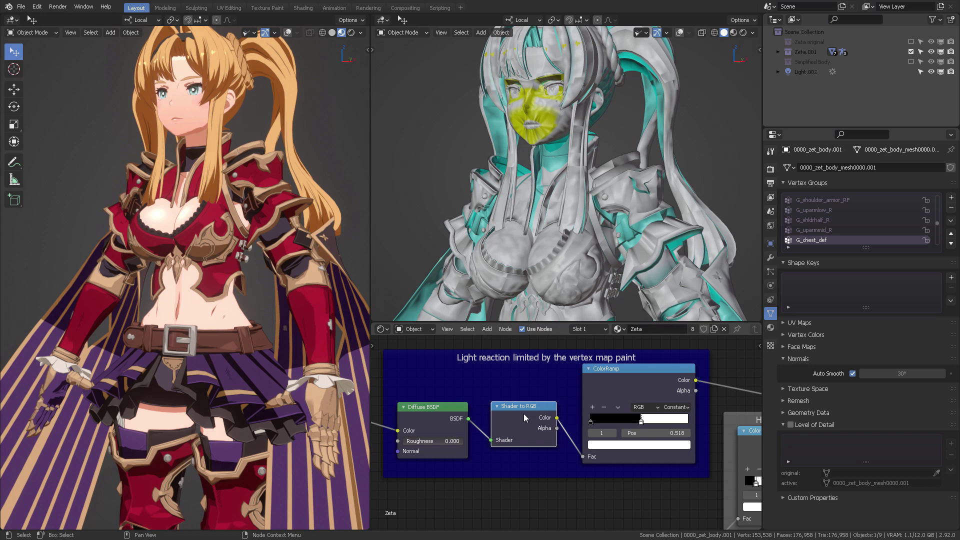
drag(535, 416, 539, 413)
mouse_move(560, 388)
middle_down()
mouse_move(559, 377)
mouse_move(576, 381)
middle_up()
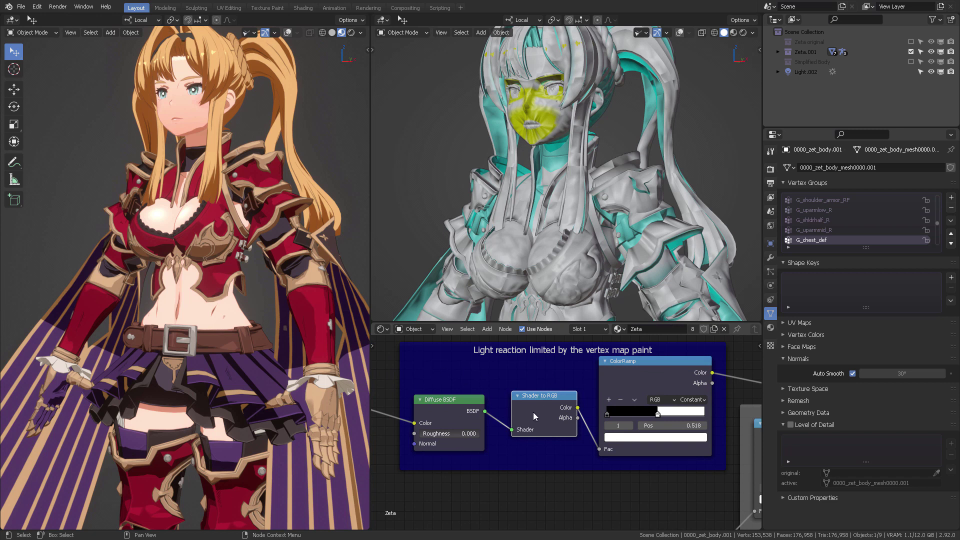
Examine how the constant ColorRamp and the Hair Threshold limit ramp feed the Multiply node for hair and vertex-painted shadow
middle_drag(556, 401, 507, 412)
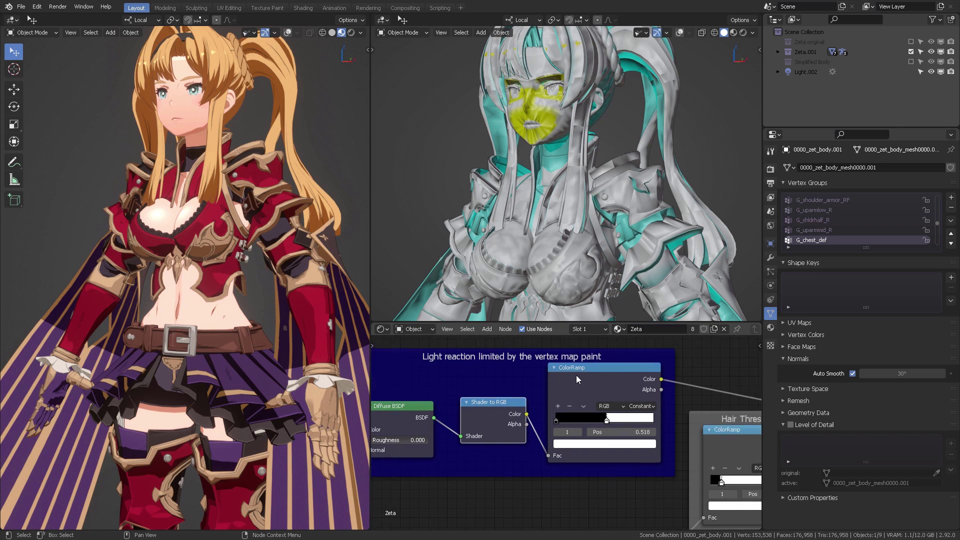
middle_drag(591, 383, 550, 385)
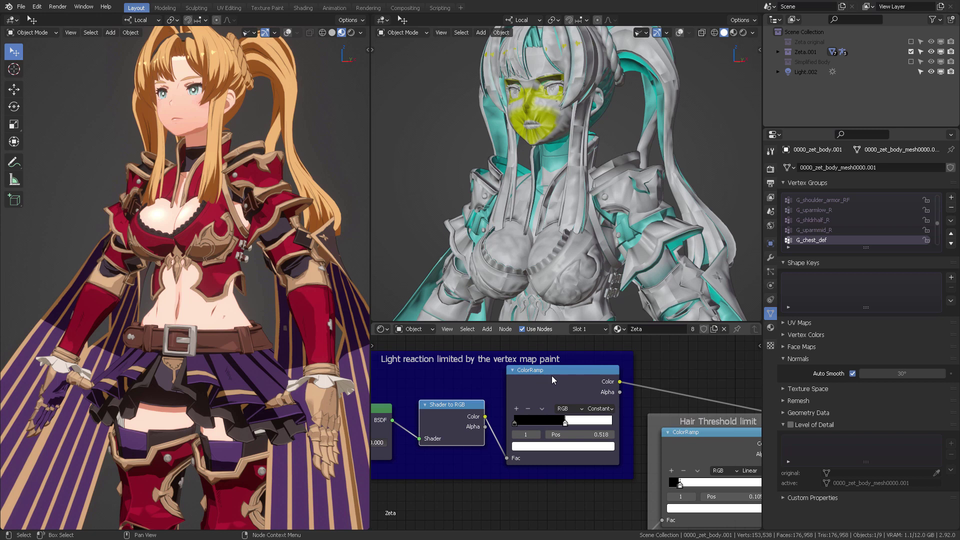
mouse_move(498, 429)
middle_down()
mouse_move(575, 418)
mouse_move(602, 437)
mouse_move(517, 416)
middle_up()
scroll(575, 441, down, 1)
middle_drag(646, 407, 512, 397)
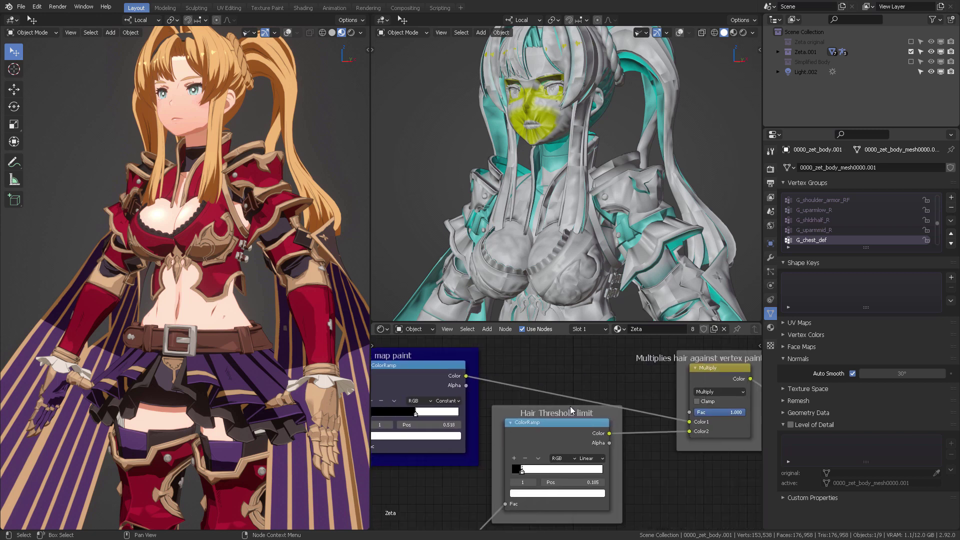
middle_drag(638, 430, 567, 447)
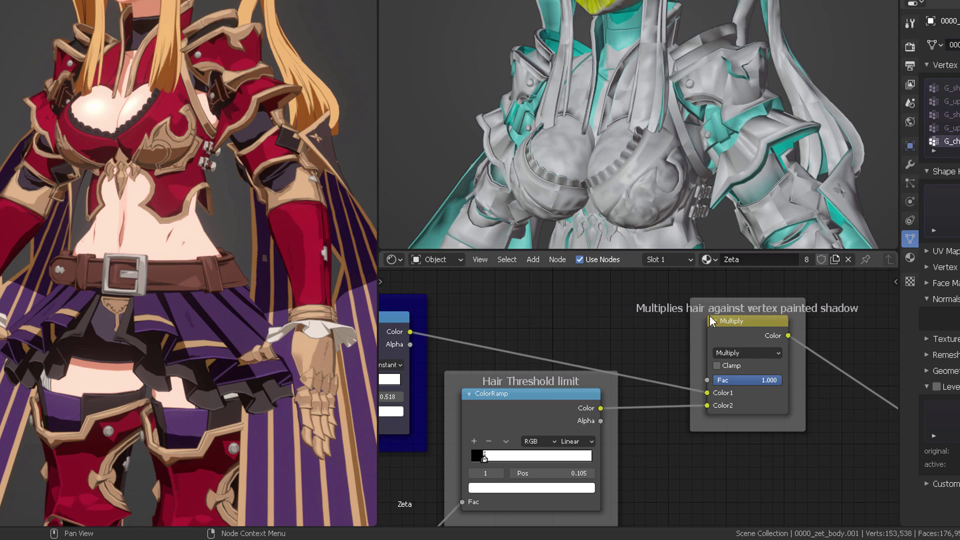
middle_drag(722, 314, 673, 316)
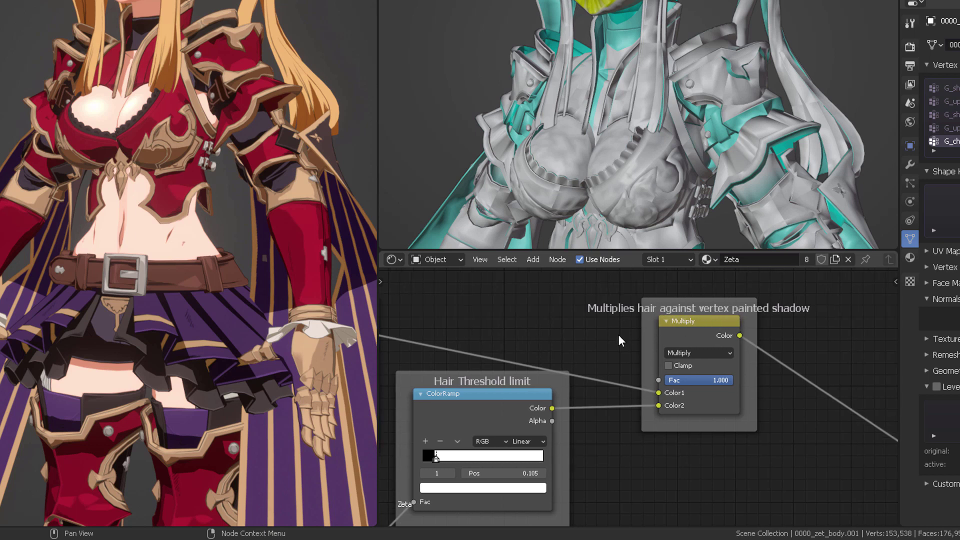
middle_drag(616, 337, 714, 320)
middle_drag(642, 361, 768, 323)
middle_drag(586, 389, 555, 402)
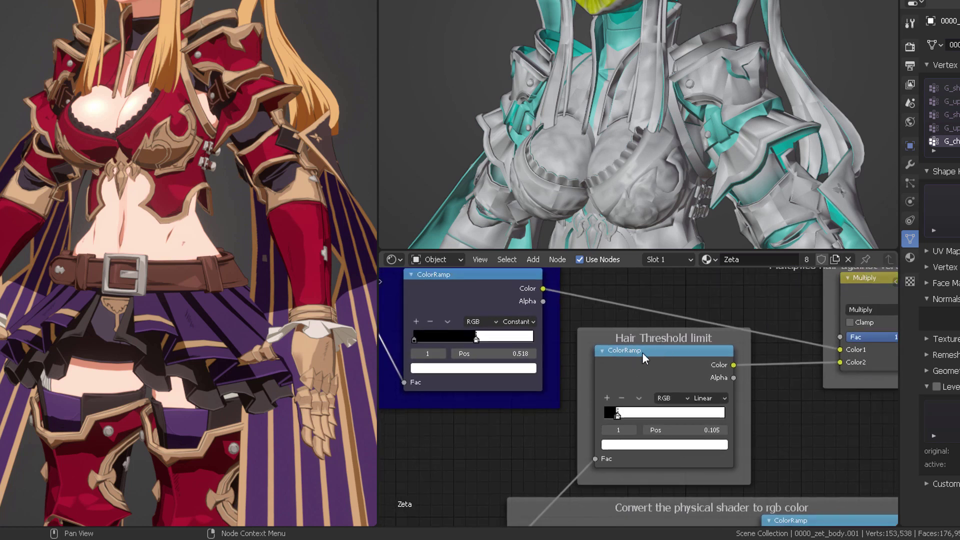
Trace the hair threshold input back to the ILM map frame and inspect its ZET_ilm.dds texture and Separate RGB nodes
middle_drag(611, 406, 716, 292)
middle_drag(540, 425, 589, 394)
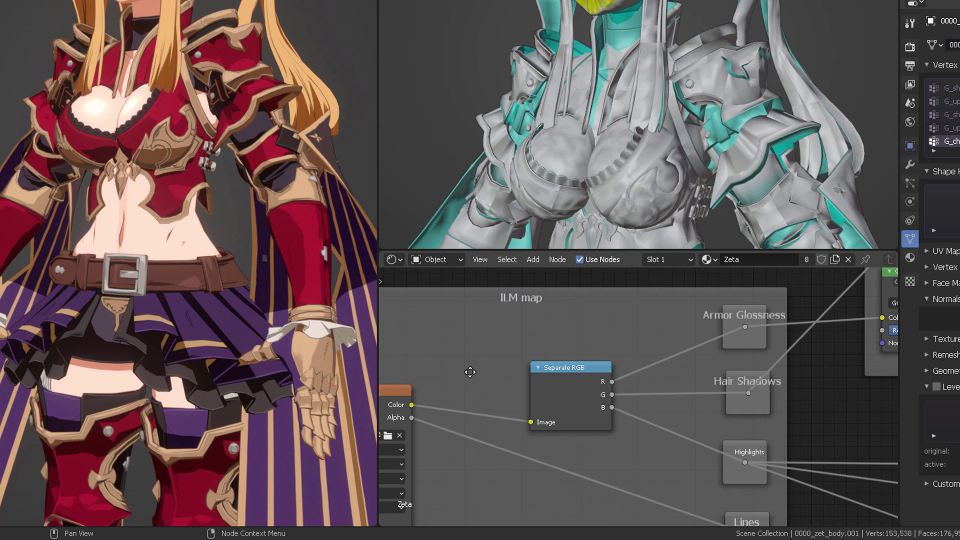
middle_drag(525, 364, 675, 347)
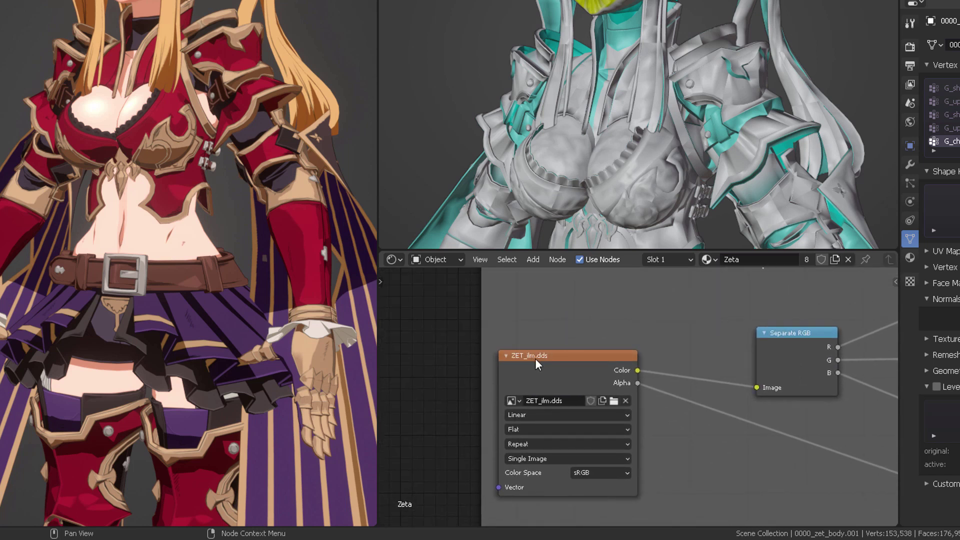
Examine the ILM map frame's Separate RGB outputs and the Armor Glossness, Hair Shadows, Highlights and Lines reroutes
middle_drag(573, 359, 560, 362)
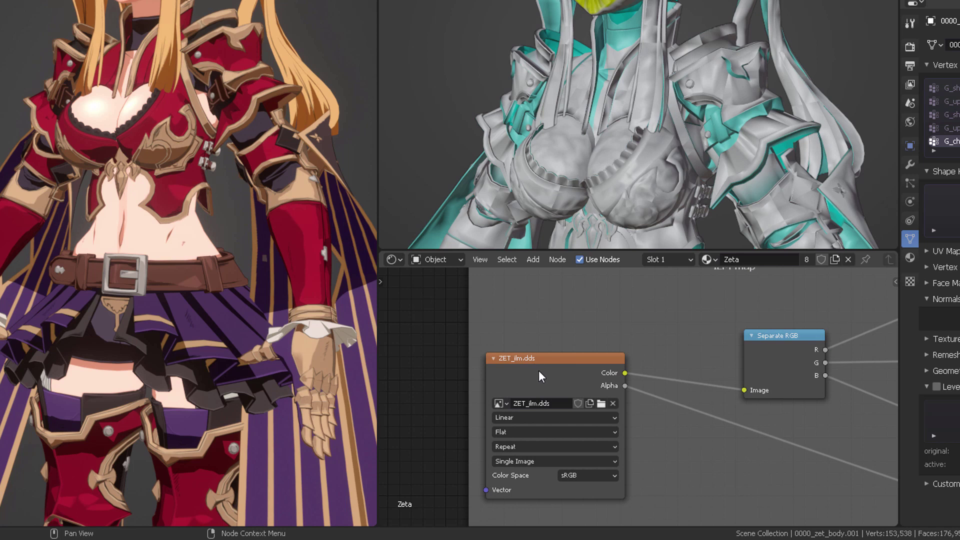
scroll(655, 355, down, 2)
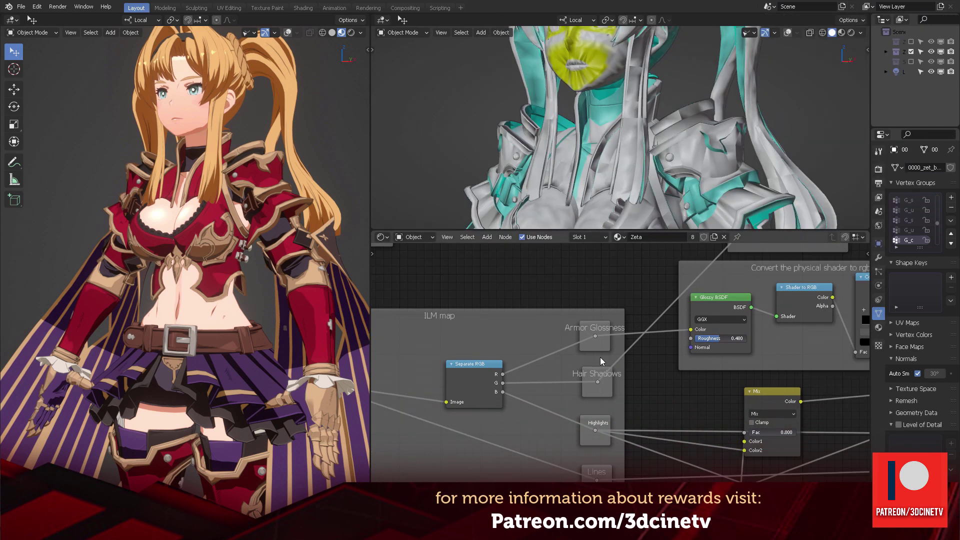
middle_drag(569, 383, 602, 295)
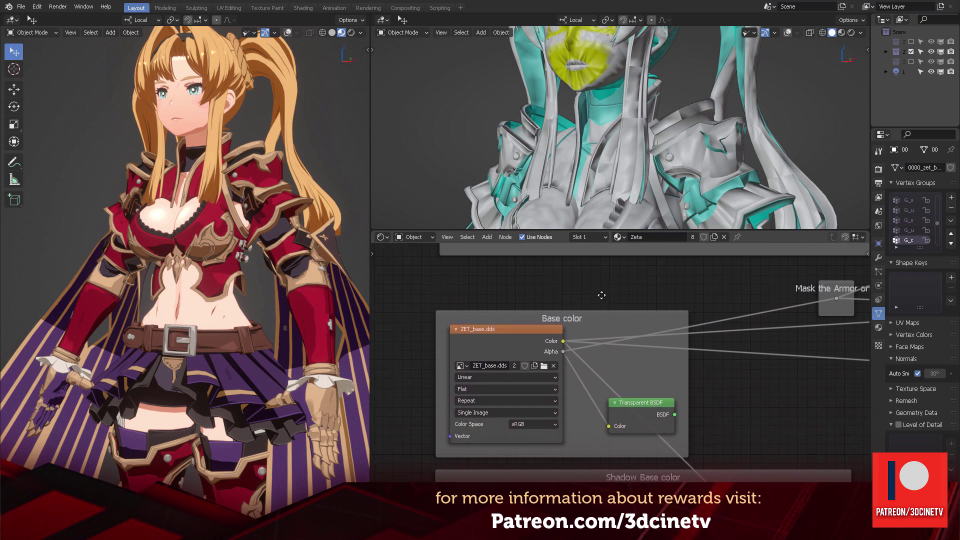
Preview the ZET_base.dds texture from the Base color frame directly on the character
middle_drag(655, 301, 612, 276)
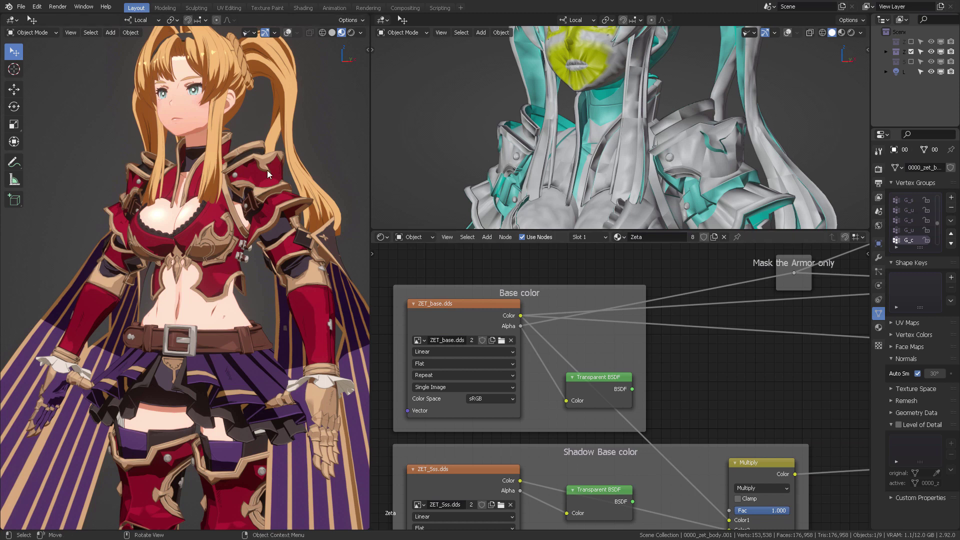
middle_drag(629, 296, 646, 259)
middle_drag(662, 324, 622, 332)
drag(597, 354, 558, 337)
middle_drag(571, 311, 613, 313)
ctrl+shift+click(491, 287)
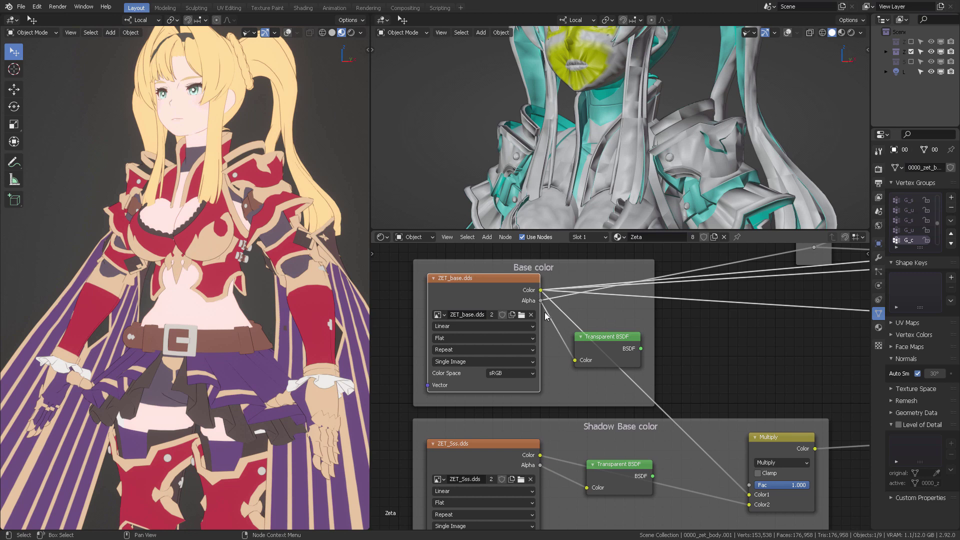
Cut the link feeding the Transparent BSDF in the Base color frame and reconnect it to ZET_base.dds
ctrl+right_drag(565, 343, 570, 350)
drag(487, 288, 484, 291)
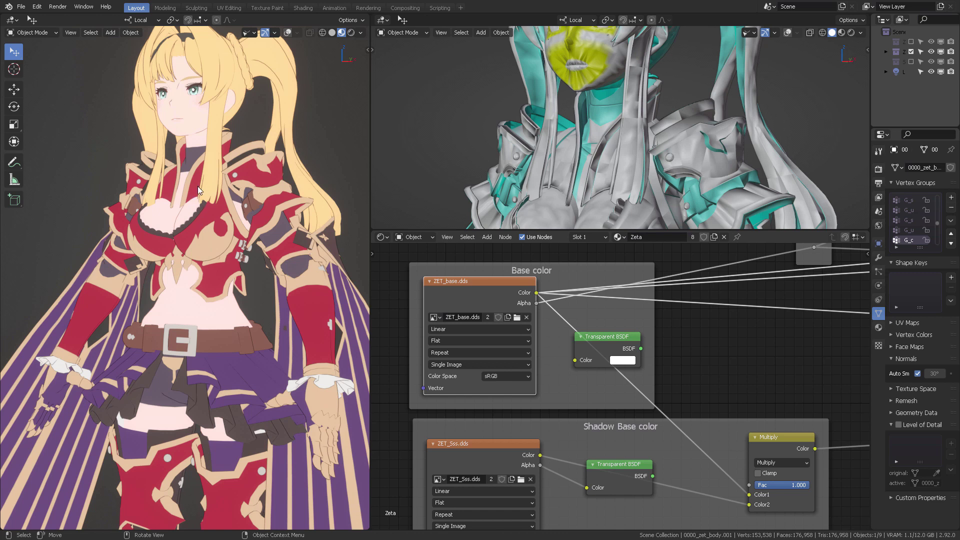
drag(536, 303, 606, 338)
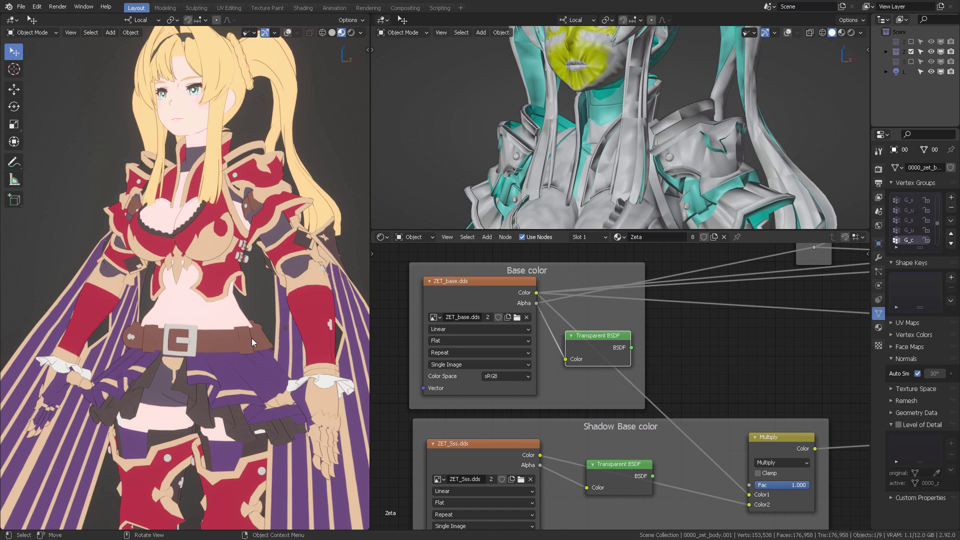
Follow the node tree to its end and restore the preview of the complete shader on the character
scroll(695, 360, down, 2)
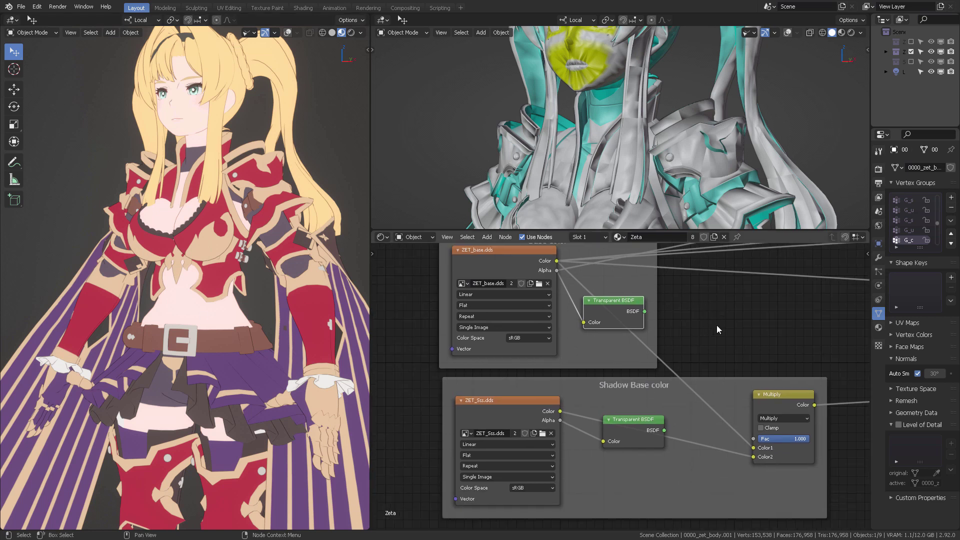
middle_drag(711, 326, 639, 332)
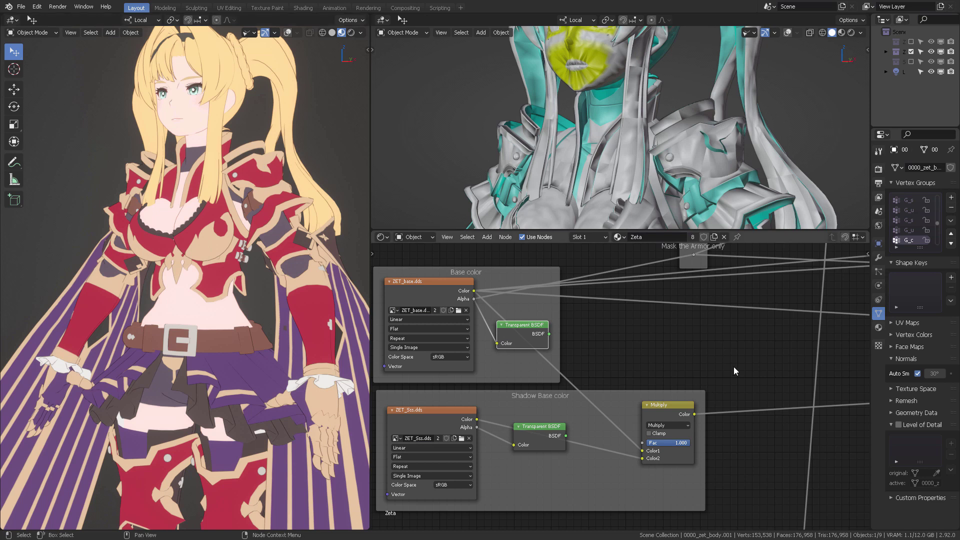
middle_drag(772, 346, 588, 392)
scroll(652, 372, down, 3)
scroll(651, 372, down, 8)
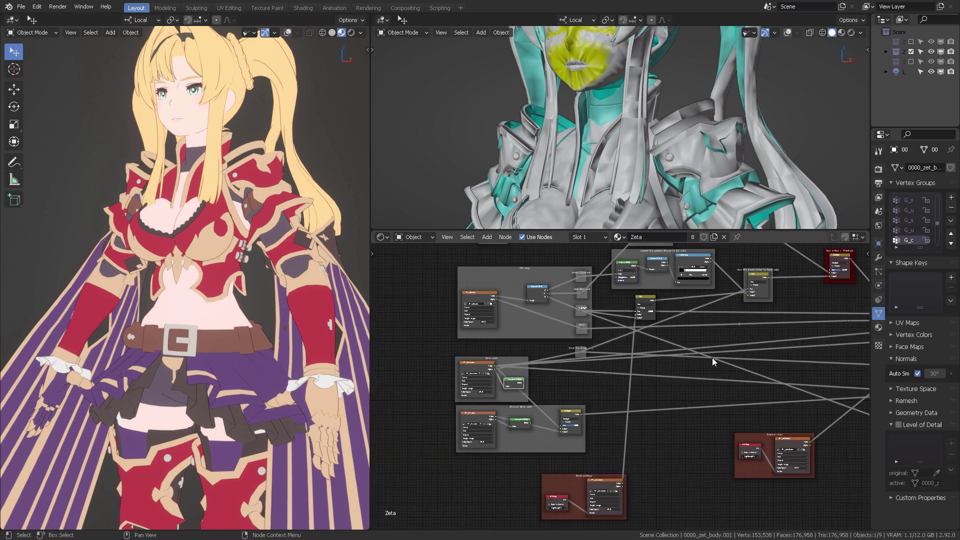
middle_drag(820, 325, 704, 348)
mouse_move(843, 344)
middle_down()
mouse_move(565, 353)
mouse_move(730, 344)
mouse_move(706, 346)
middle_up()
ctrl+shift+click(707, 343)
Return to the Base color and Shadow Base color frames and enlarge the node editor to fit both
middle_drag(531, 307, 712, 296)
mouse_move(439, 326)
middle_down()
mouse_move(598, 321)
mouse_move(589, 352)
middle_up()
scroll(589, 351, up, 5)
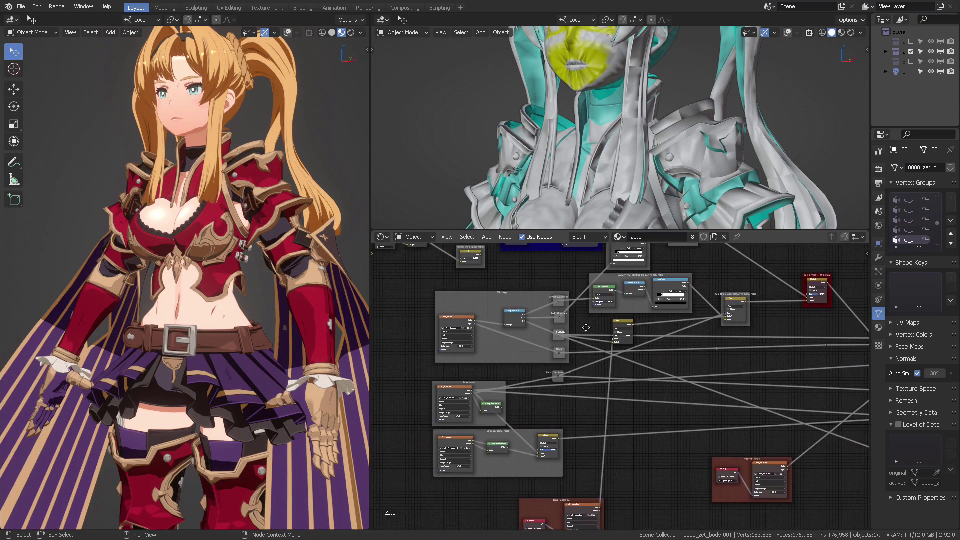
middle_drag(557, 397, 674, 325)
scroll(601, 377, up, 3)
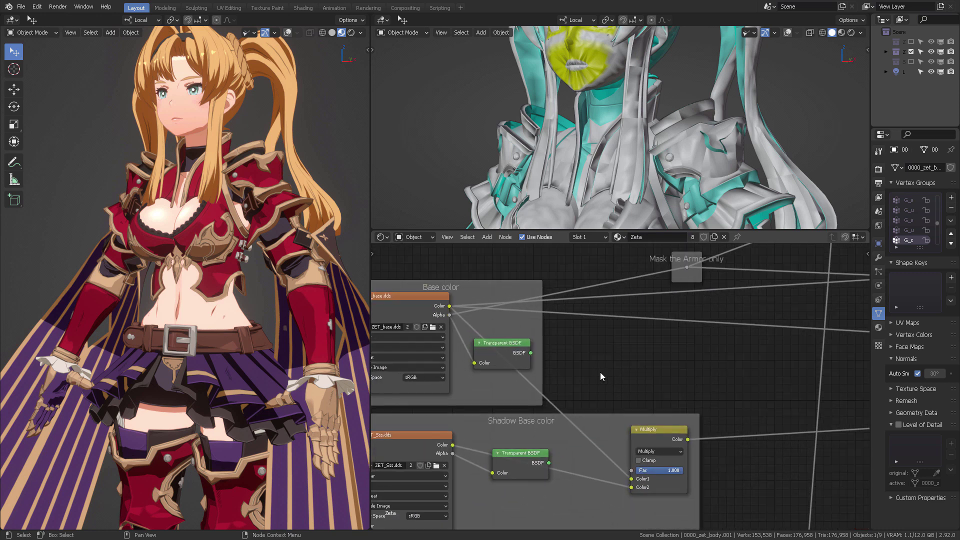
middle_drag(602, 377, 683, 349)
drag(470, 280, 473, 278)
mouse_move(482, 402)
mouse_down()
mouse_move(492, 404)
mouse_move(484, 403)
mouse_up()
middle_drag(665, 341, 636, 343)
drag(628, 230, 626, 183)
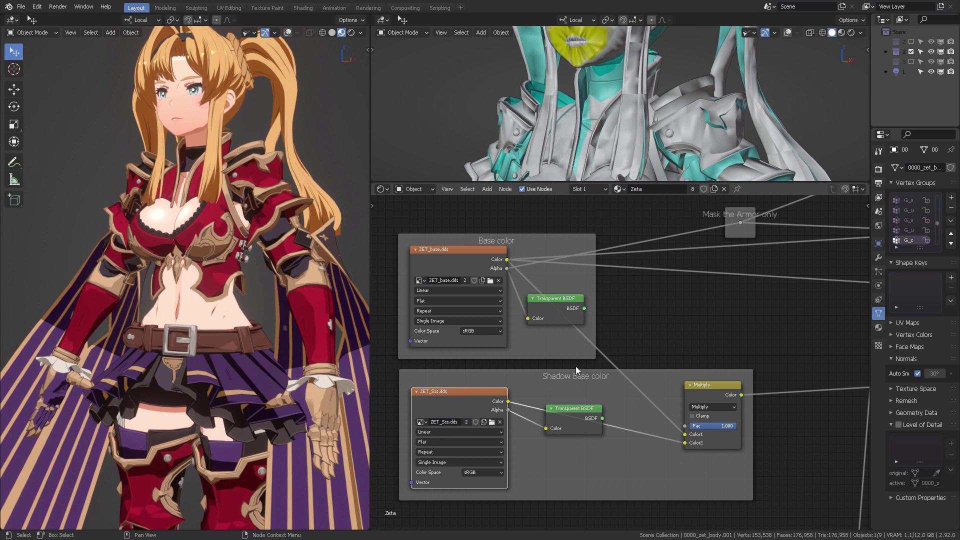
Move the Transparent BSDF lower in the Shadow Base color frame and preview the ZET_Sss.dds texture on the character
middle_drag(664, 343, 649, 333)
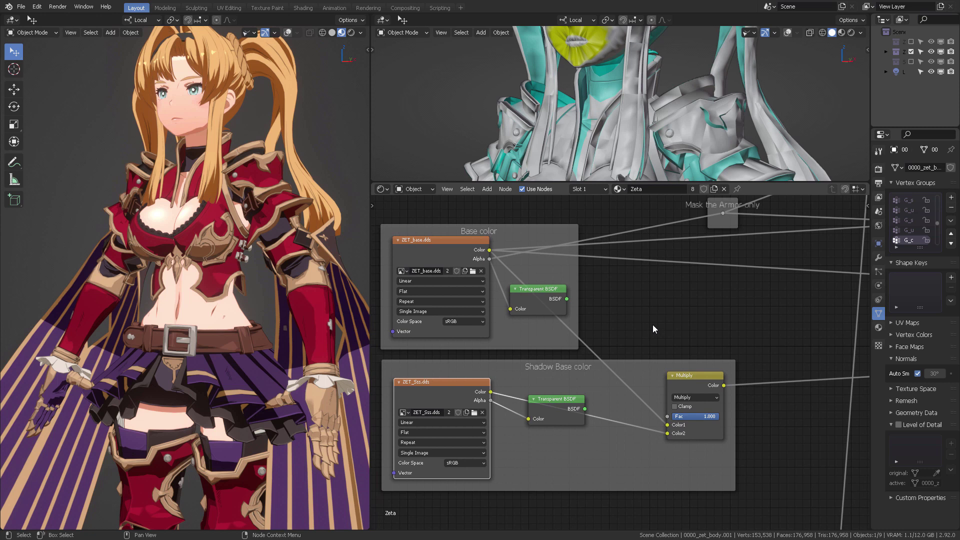
drag(457, 247, 454, 248)
middle_drag(675, 299, 654, 282)
drag(544, 388, 532, 421)
click(398, 383)
middle_drag(410, 397, 485, 392)
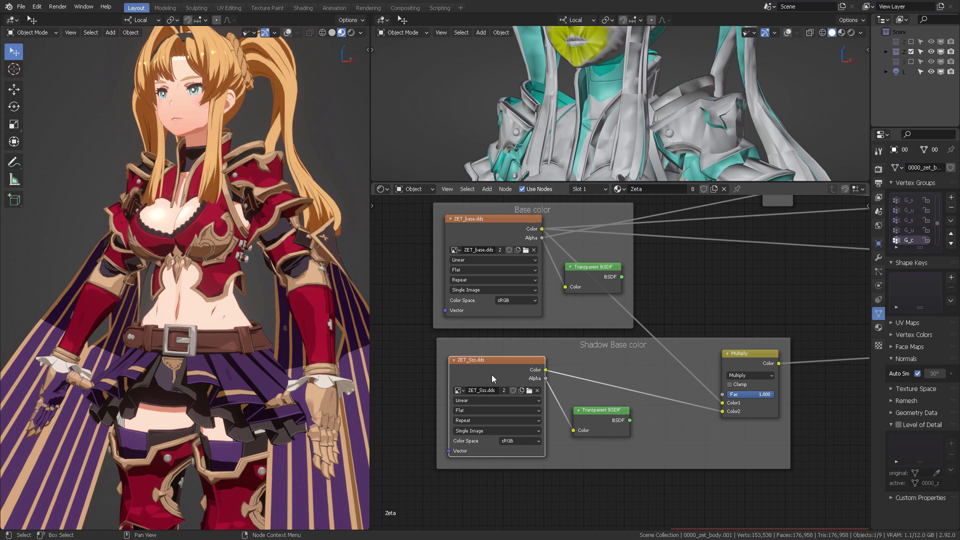
ctrl+shift+click(490, 370)
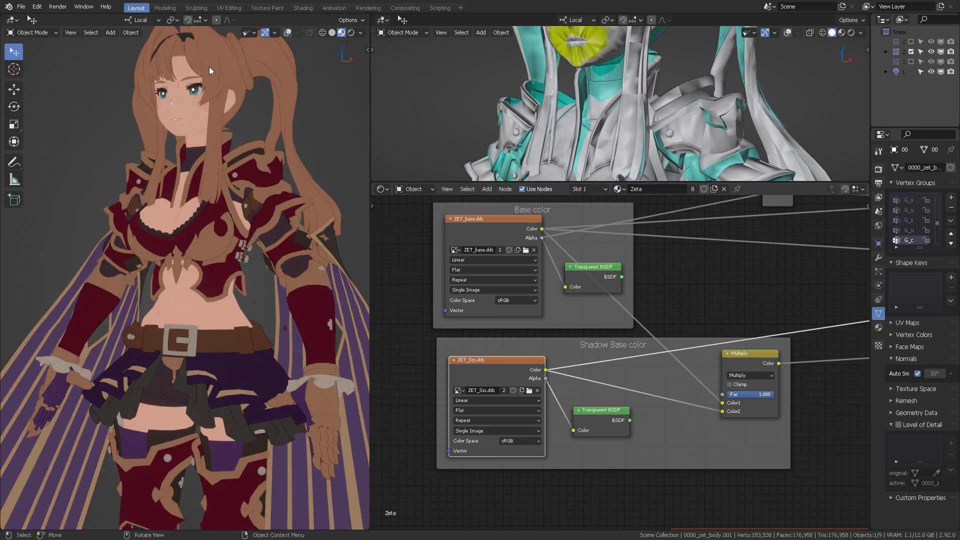
Trace the Shadow Base color Multiply output to the Add node in the "Use the threshold to separate base+sss" frame
middle_drag(734, 311, 650, 307)
middle_drag(573, 362, 623, 366)
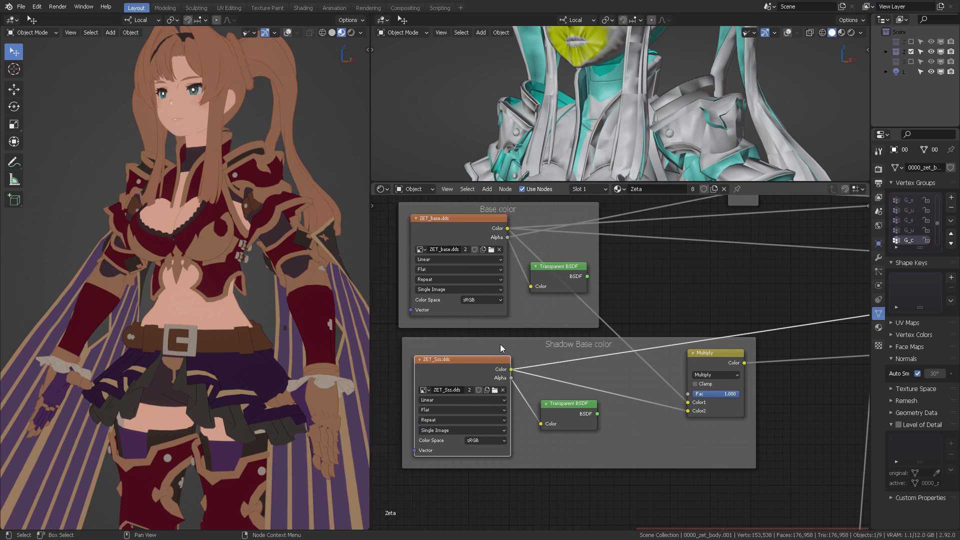
middle_drag(680, 334, 568, 330)
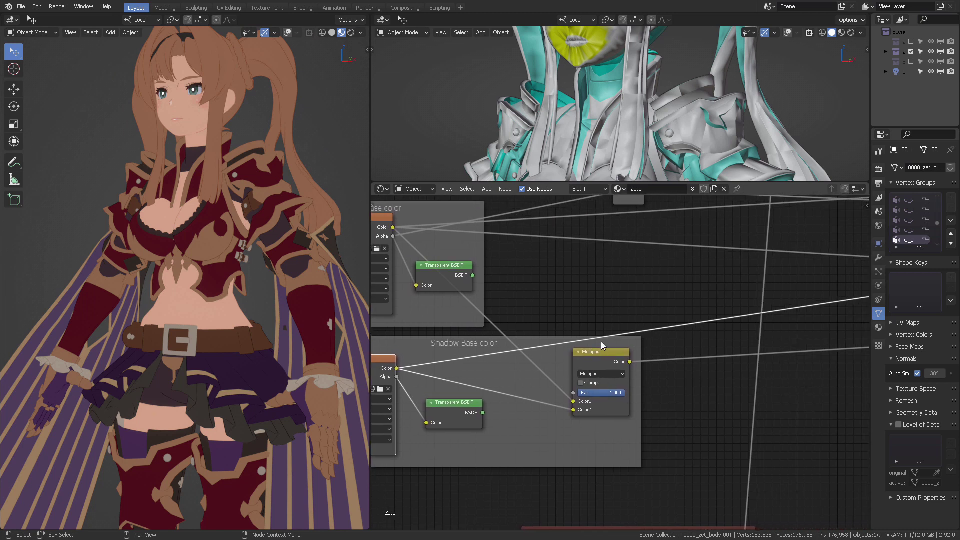
middle_drag(583, 396, 623, 430)
middle_drag(720, 341, 637, 341)
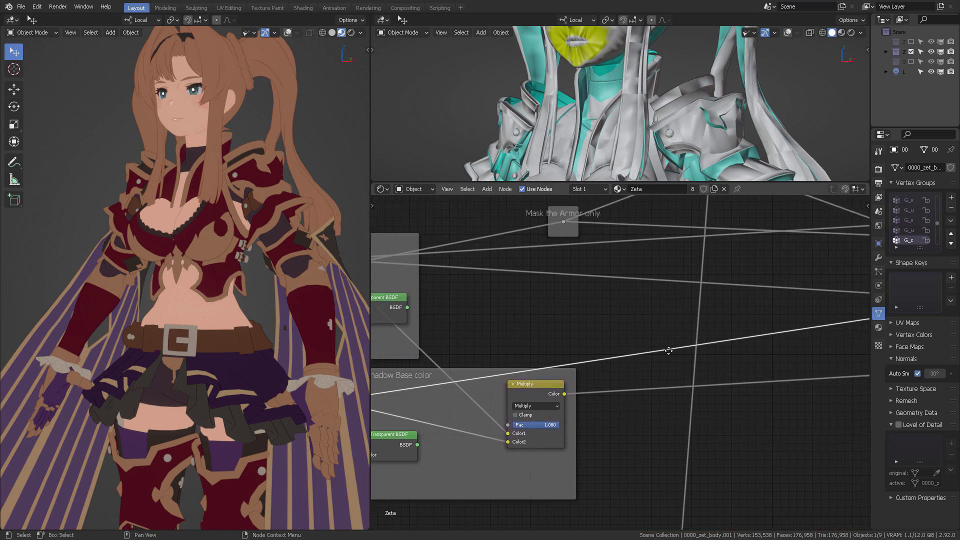
middle_drag(666, 360, 649, 371)
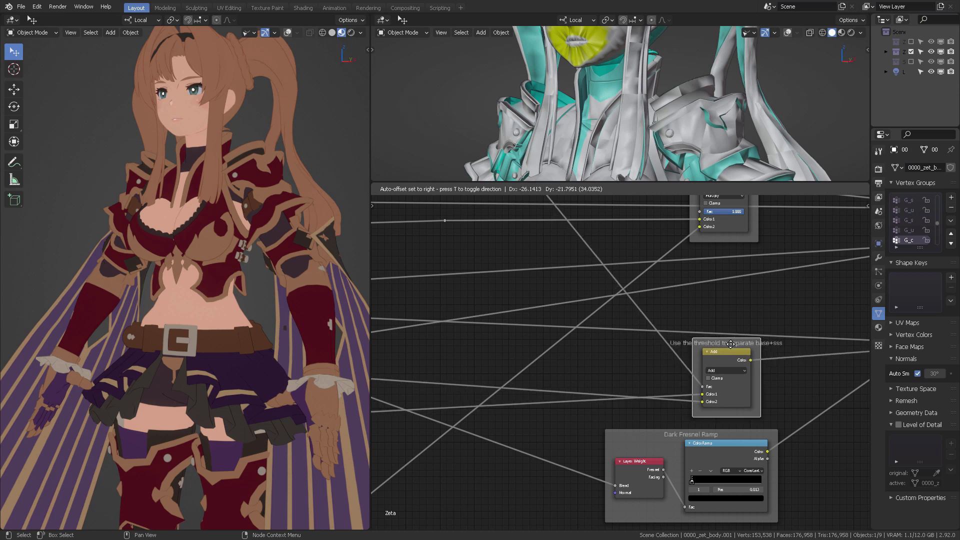
scroll(739, 340, up, 2)
middle_drag(738, 338, 650, 331)
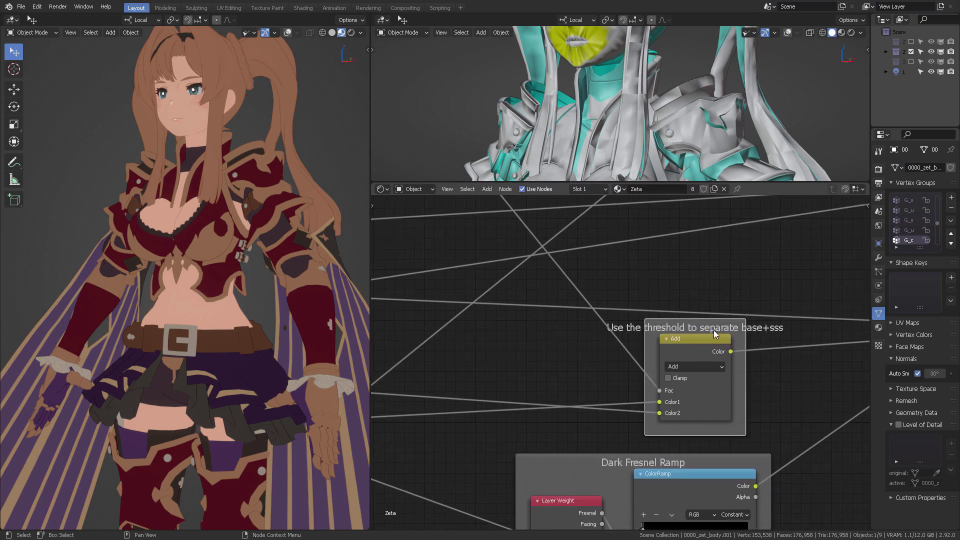
Examine how the ILM map reroutes feed the Hair Threshold limit and "Convert the physical shader to rgb color" frames
scroll(668, 341, down, 5)
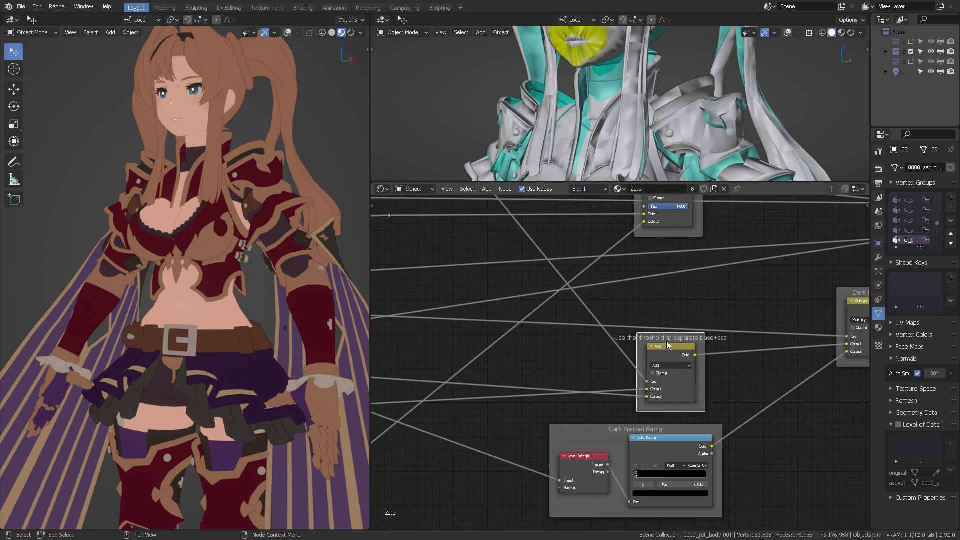
middle_drag(616, 358, 721, 403)
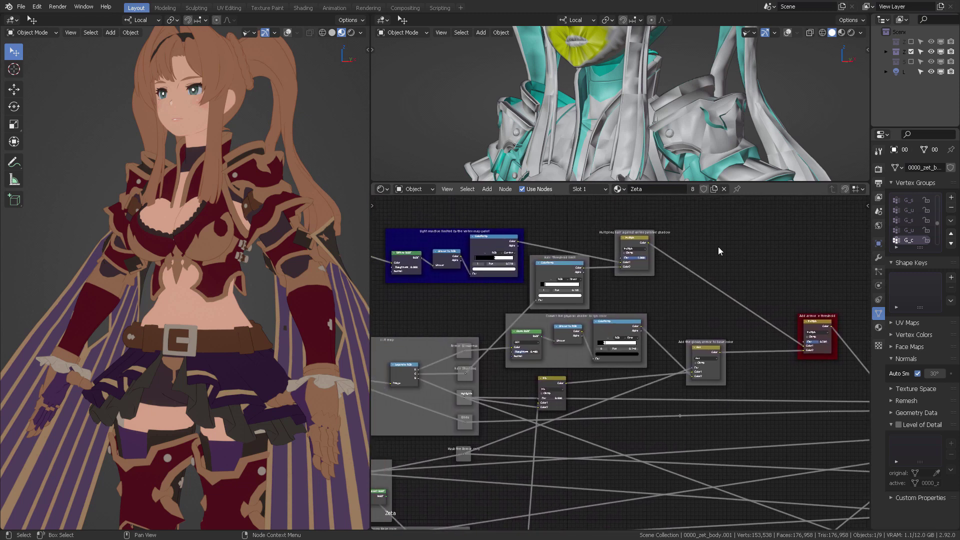
scroll(531, 333, up, 4)
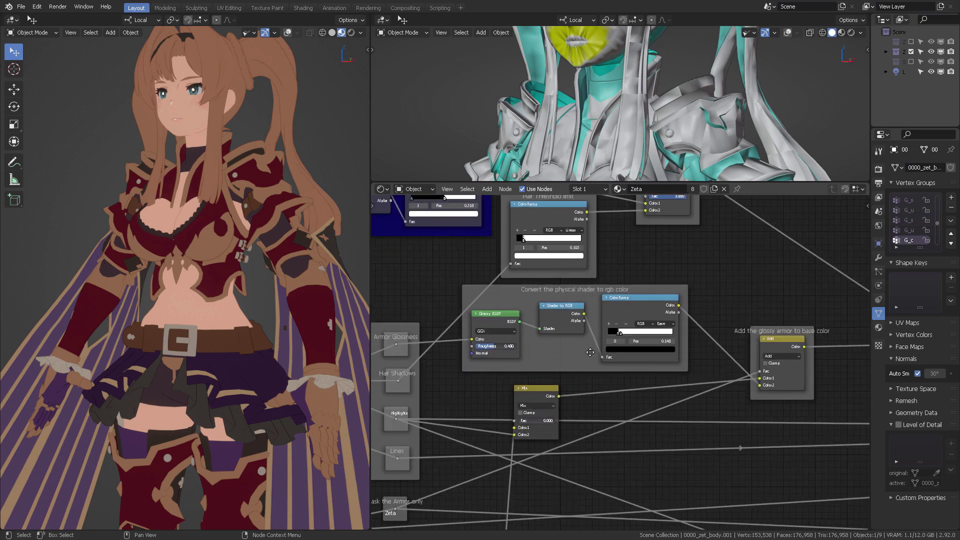
scroll(646, 355, up, 1)
middle_drag(582, 399, 709, 388)
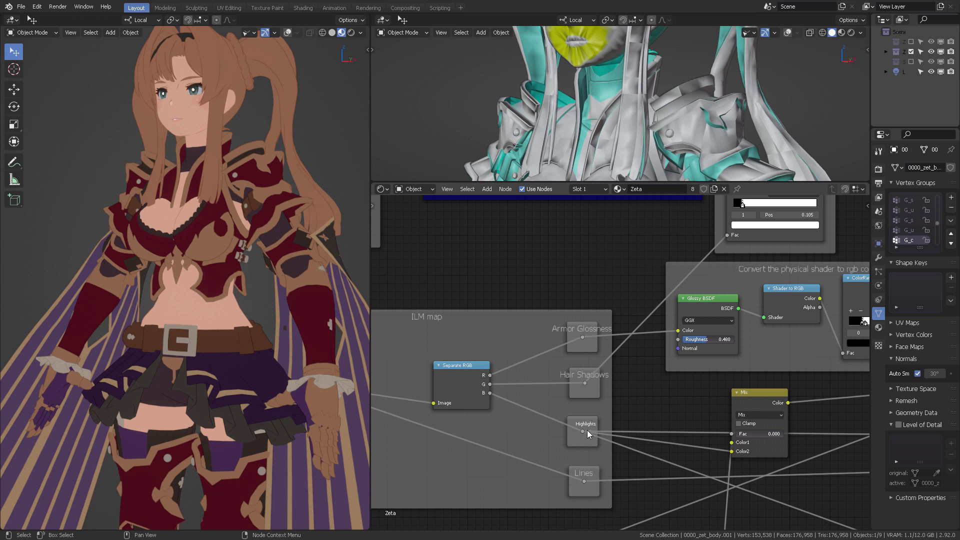
middle_drag(789, 375, 667, 425)
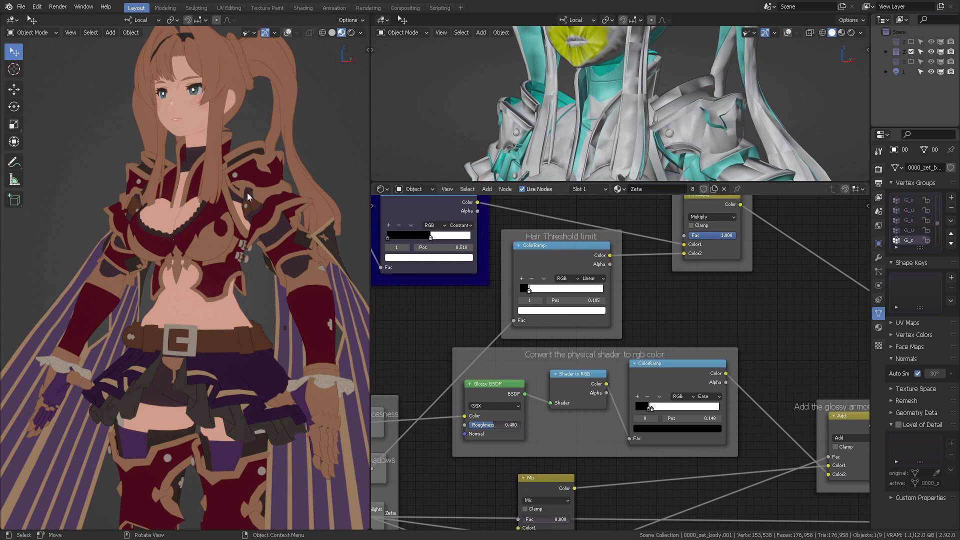
Preview the red channel of the ILM map's Separate RGB node on the character
middle_drag(653, 285, 754, 252)
middle_drag(380, 352, 505, 345)
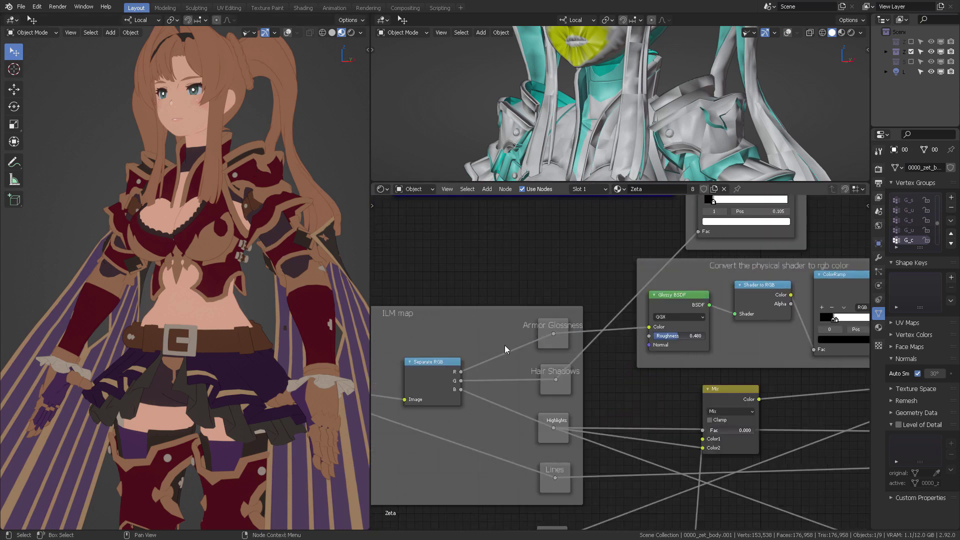
ctrl+shift+click(431, 372)
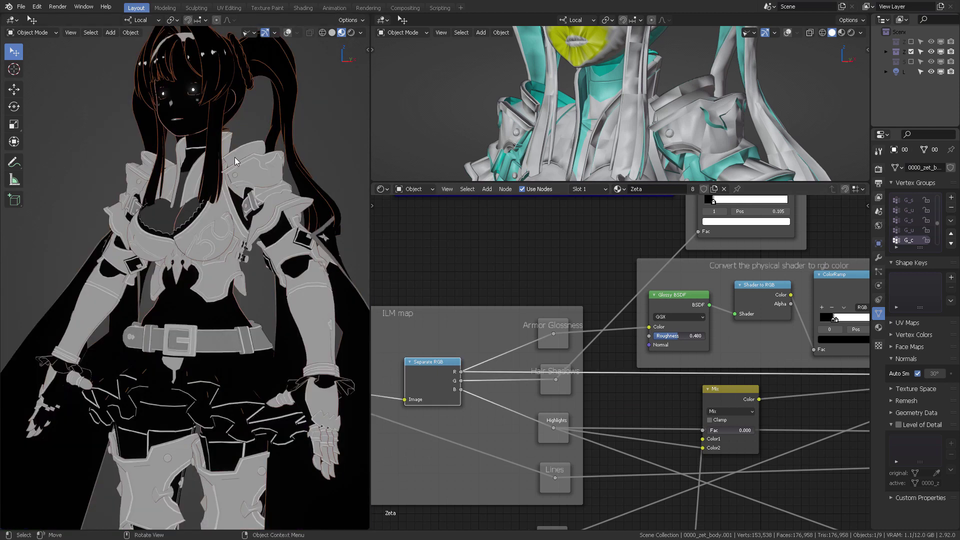
middle_drag(457, 373, 582, 332)
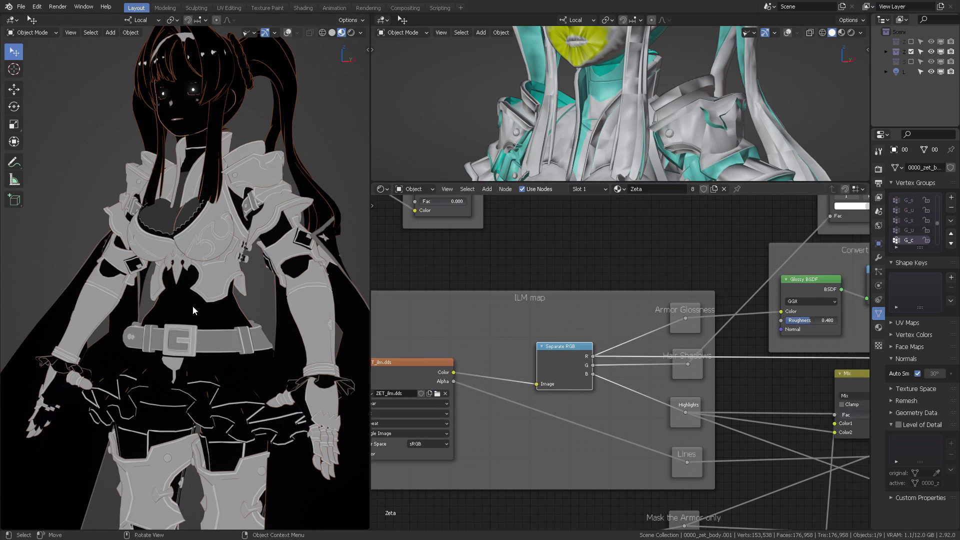
Preview the Glossy BSDF and the Shader to RGB output of the armor glossiness branch on the character
middle_drag(713, 285, 480, 277)
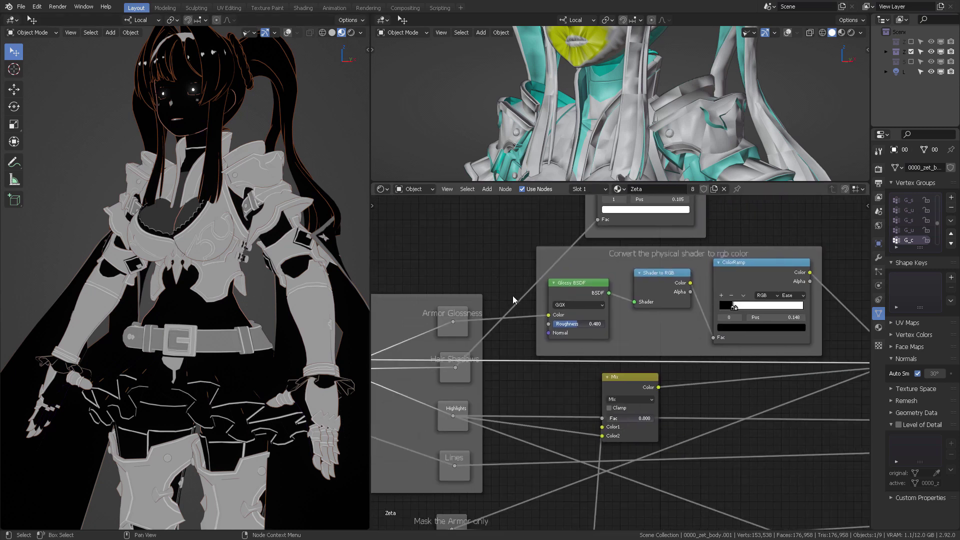
ctrl+shift+click(578, 288)
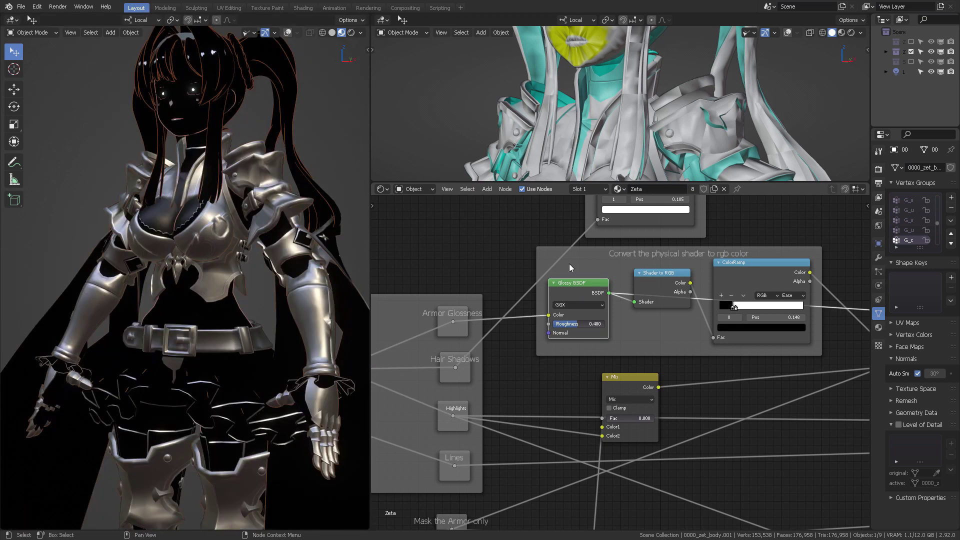
middle_drag(605, 295, 475, 294)
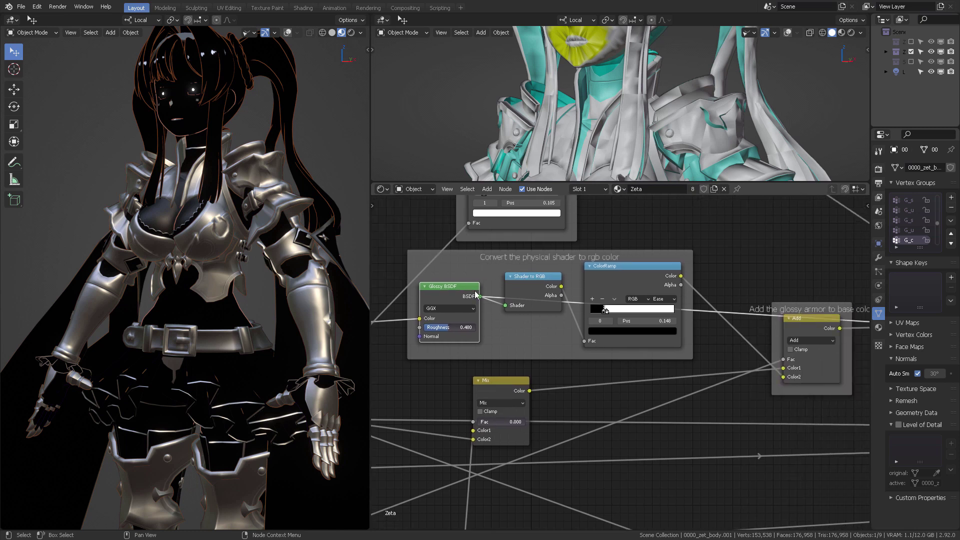
ctrl+shift+click(525, 286)
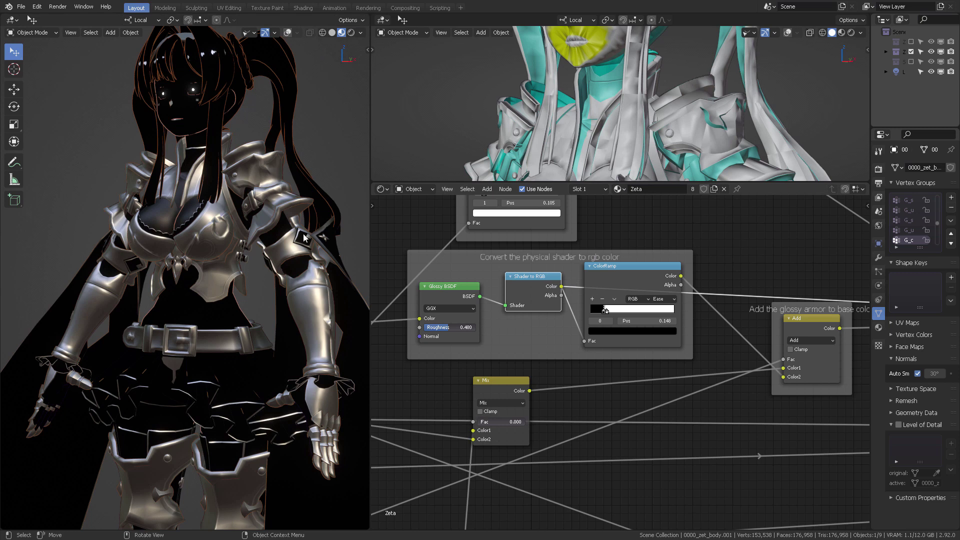
Shift the Glossy BSDF and Shader to RGB nodes slightly lower in their frame and preview the connected ColorRamp
drag(449, 289, 448, 295)
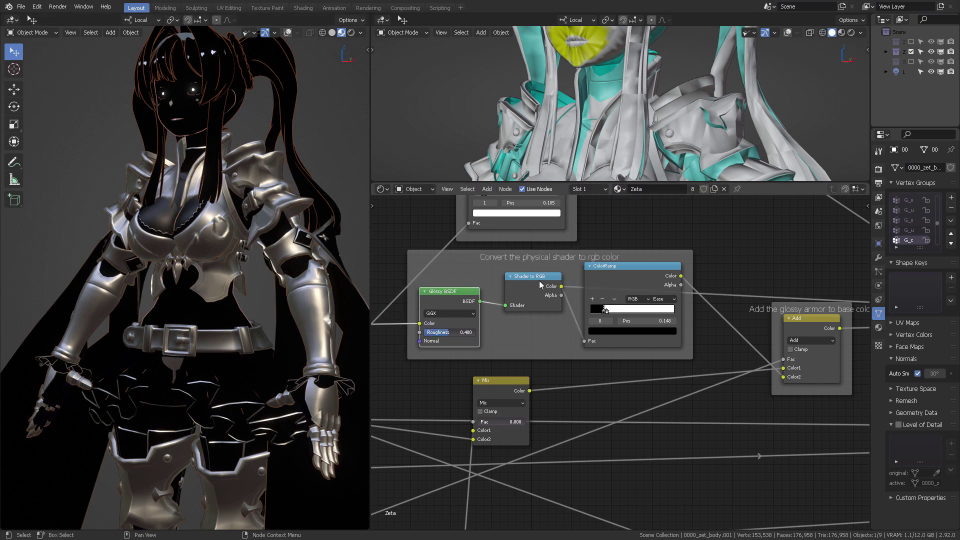
drag(532, 287, 521, 298)
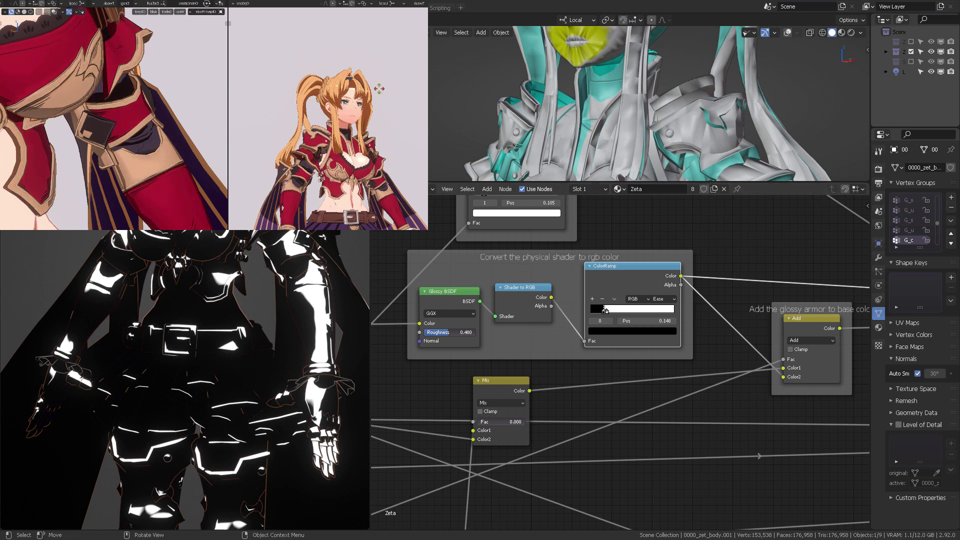
Preview the Add node of the "Add the glossy armor to base color" frame and shift the "Mask the Armor only" reroute slightly
middle_drag(806, 320, 637, 316)
ctrl+shift+click(641, 319)
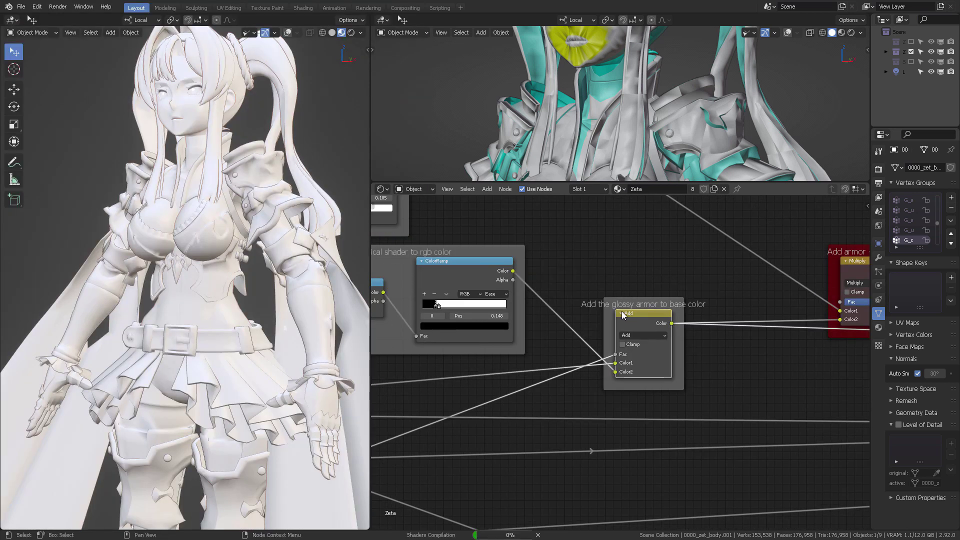
middle_drag(570, 334, 712, 371)
drag(706, 338, 697, 332)
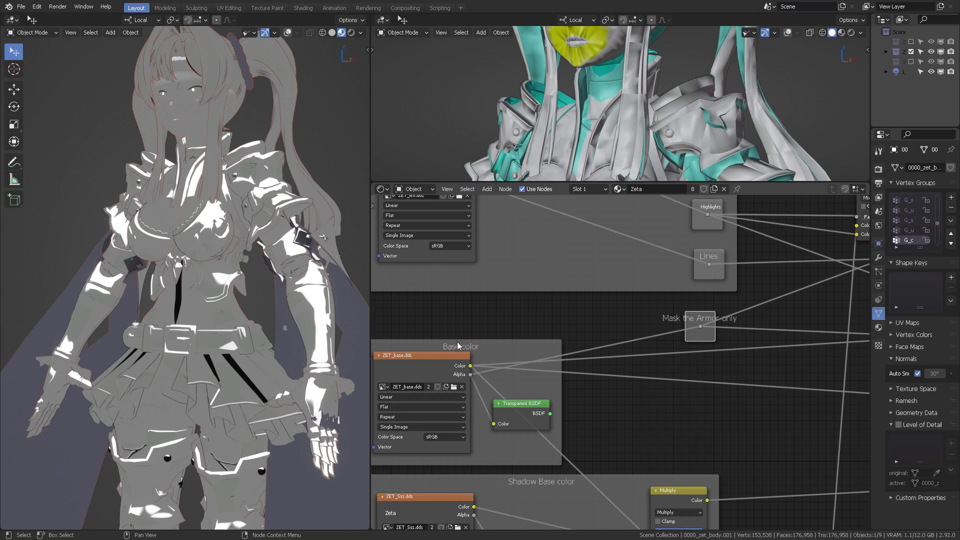
Preview the Multiply node of the "Add armor + threshold" frame on the character
middle_drag(694, 340, 559, 374)
middle_drag(697, 331, 461, 411)
middle_drag(752, 336, 577, 365)
middle_drag(709, 336, 607, 380)
middle_drag(679, 360, 623, 419)
ctrl+shift+click(718, 311)
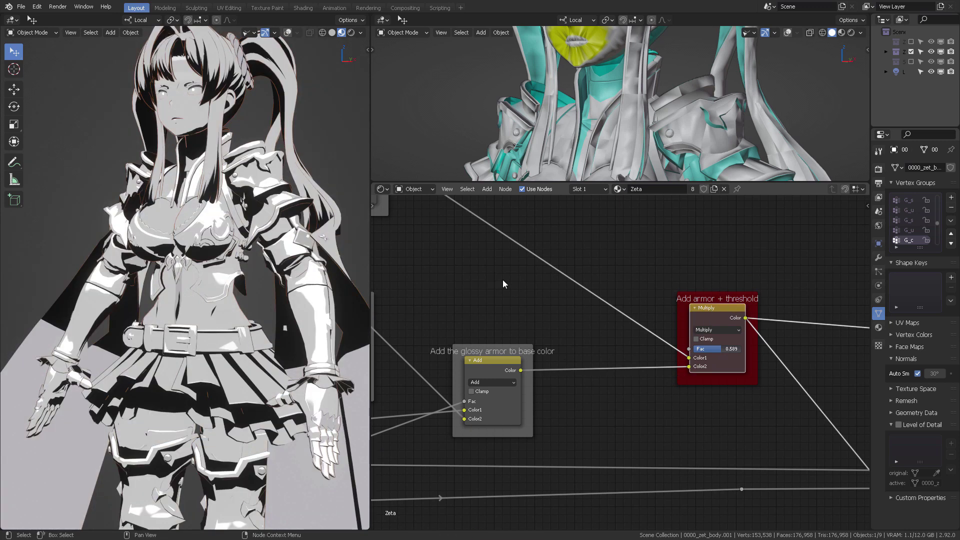
Preview the Add node of the "Use the threshold to separate base+sss" frame on the character
middle_drag(539, 286, 634, 309)
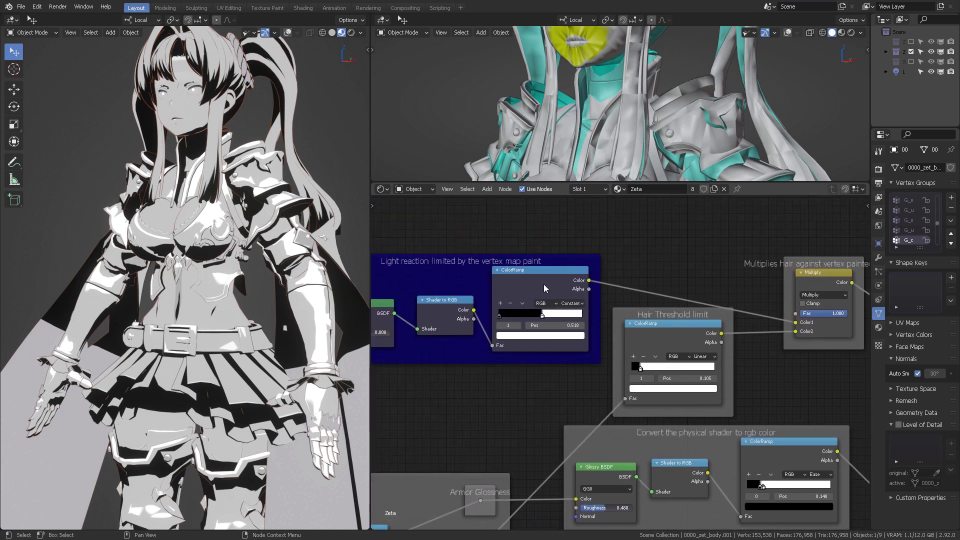
middle_drag(779, 357, 675, 356)
middle_drag(739, 471, 647, 387)
middle_drag(673, 466, 588, 322)
ctrl+shift+click(654, 356)
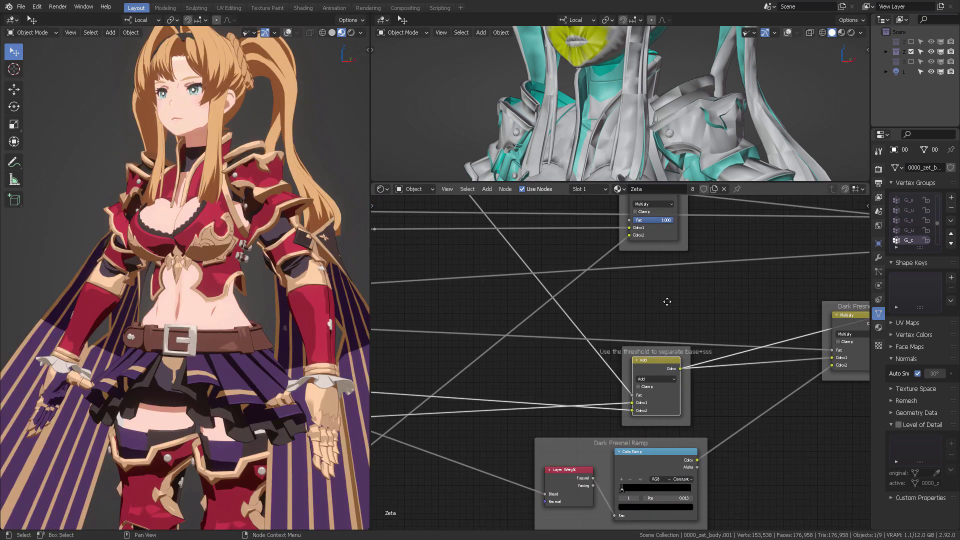
Trace the "Multiply internal + detail lines" frame back to the Internal Lines frame and preview its ZET_detail.dds texture on the character
middle_drag(665, 318, 599, 388)
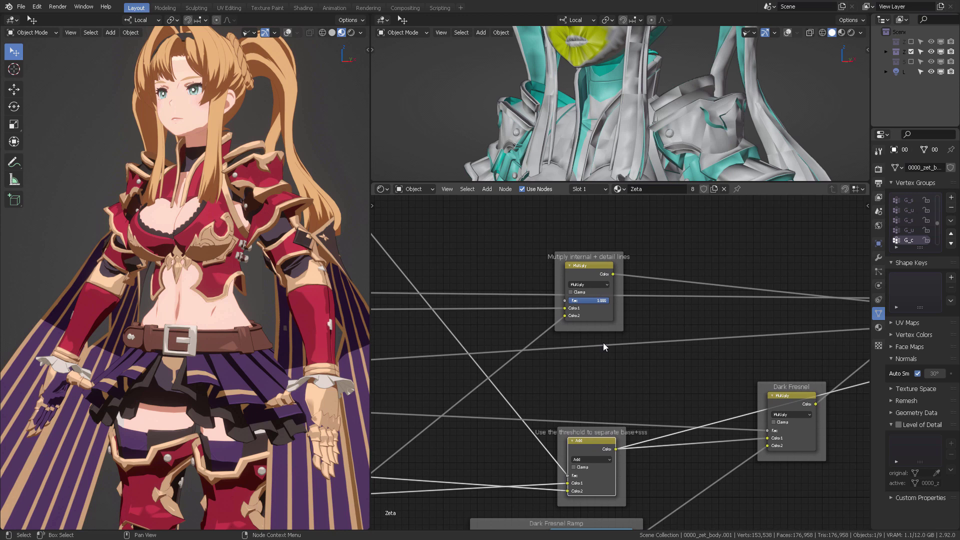
click(593, 256)
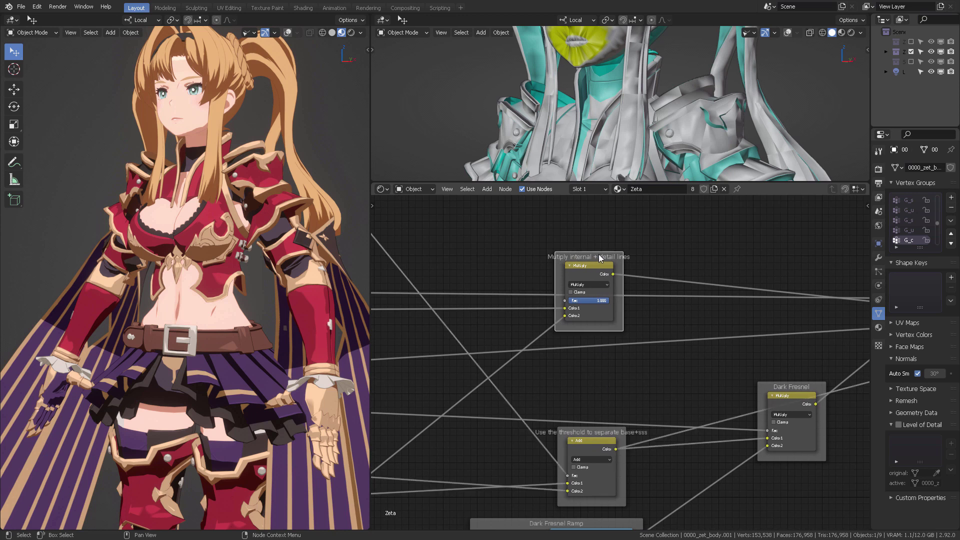
middle_drag(445, 326, 680, 280)
scroll(555, 331, down, 8)
middle_drag(556, 308, 641, 227)
scroll(609, 280, up, 1)
scroll(580, 315, up, 13)
middle_drag(501, 367, 668, 262)
scroll(581, 337, up, 1)
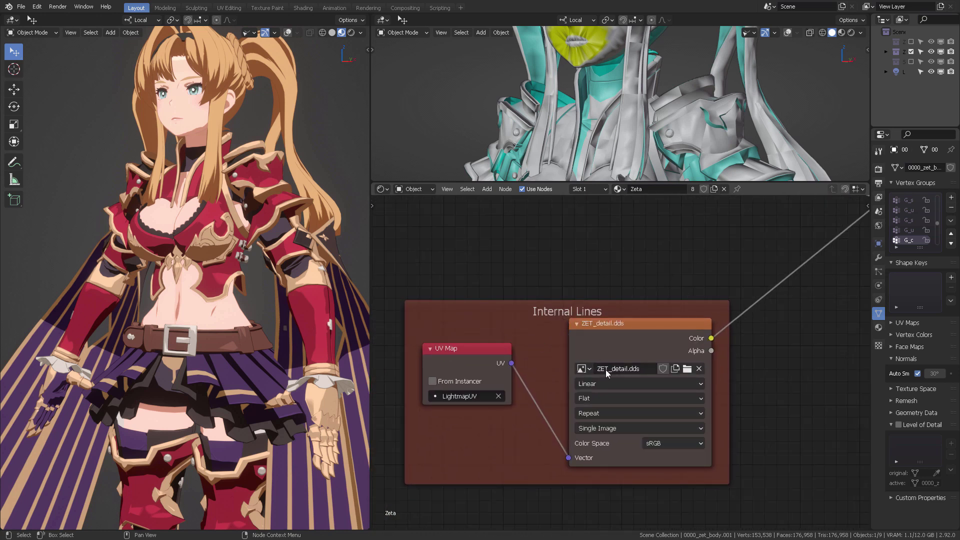
middle_drag(274, 294, 280, 281)
ctrl+shift+click(657, 342)
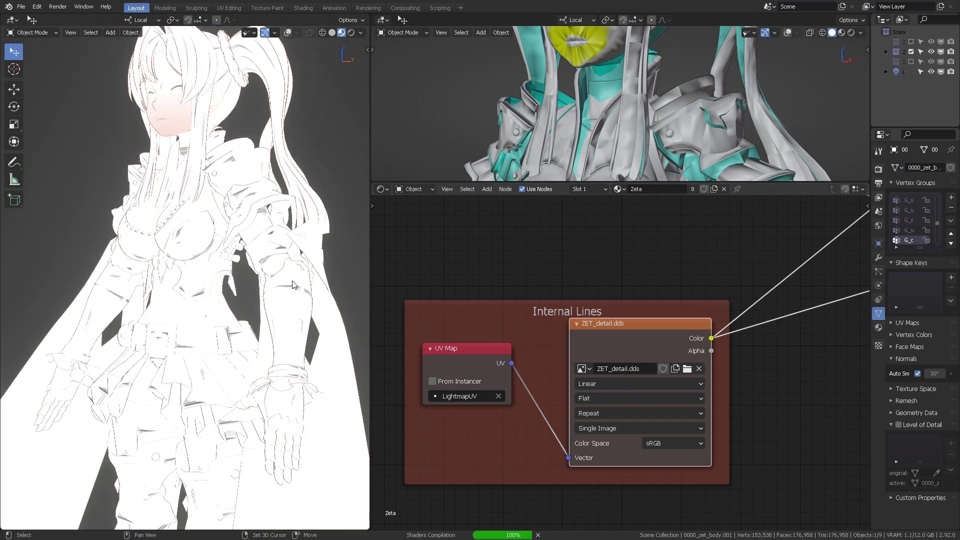
Examine the ZET_detail.dds internal lines on the character's torso, face, hair and armor from several angles
scroll(143, 480, up, 5)
middle_drag(143, 480, 216, 417)
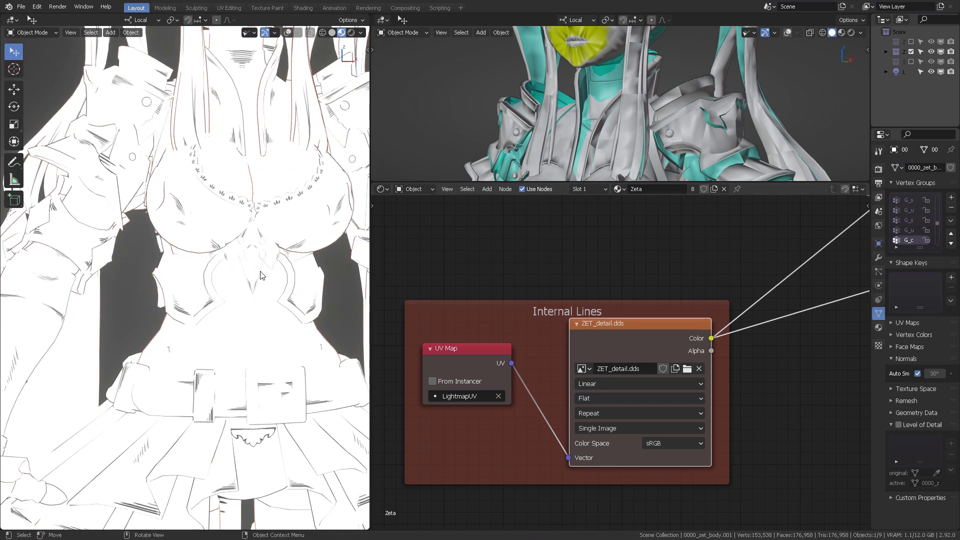
scroll(340, 212, down, 2)
middle_drag(341, 212, 255, 260)
middle_drag(203, 115, 221, 111)
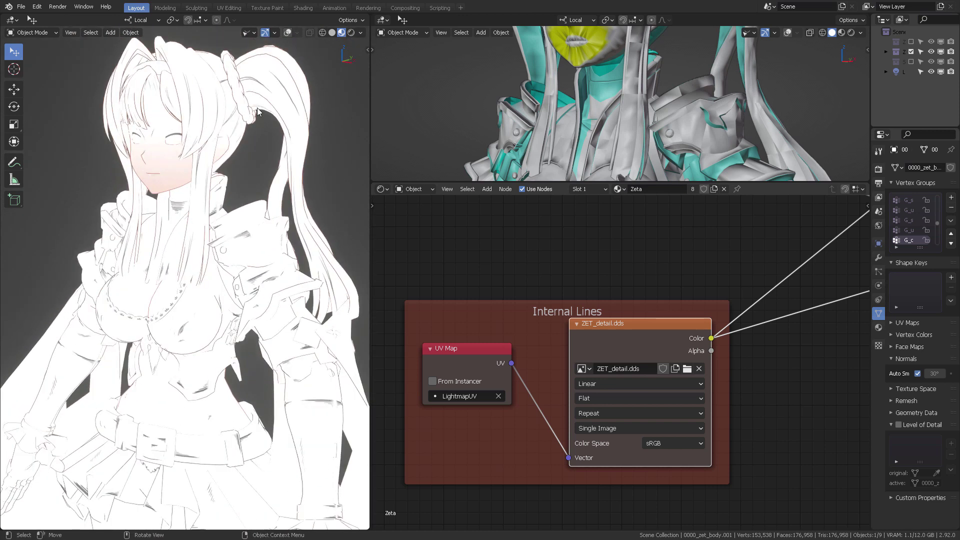
middle_drag(210, 154, 294, 146)
shift+middle_drag(270, 201, 284, 128)
middle_drag(192, 201, 221, 149)
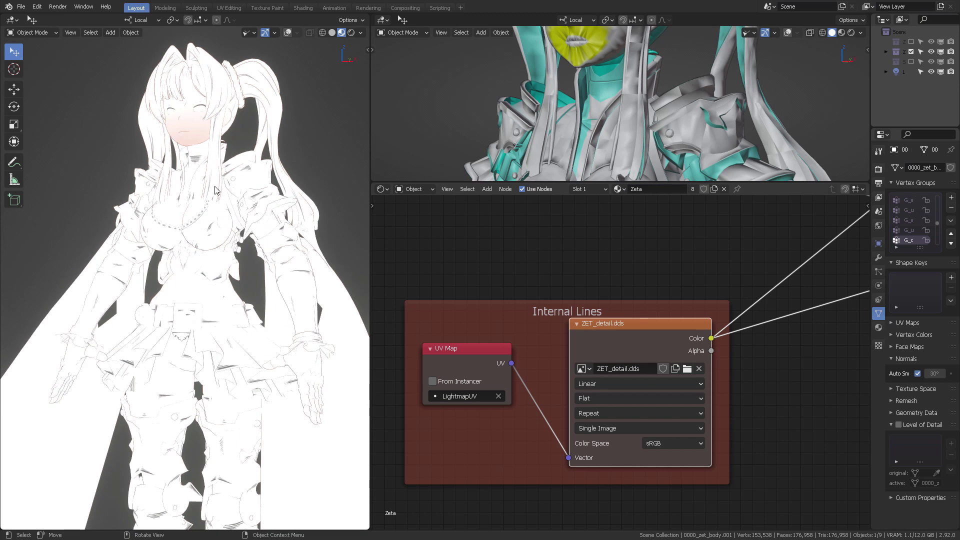
Move the UV Map node slightly lower in the Internal Lines frame and choose LightmapUV as its UV map
middle_drag(586, 270, 483, 303)
scroll(580, 284, down, 4)
middle_drag(606, 283, 617, 260)
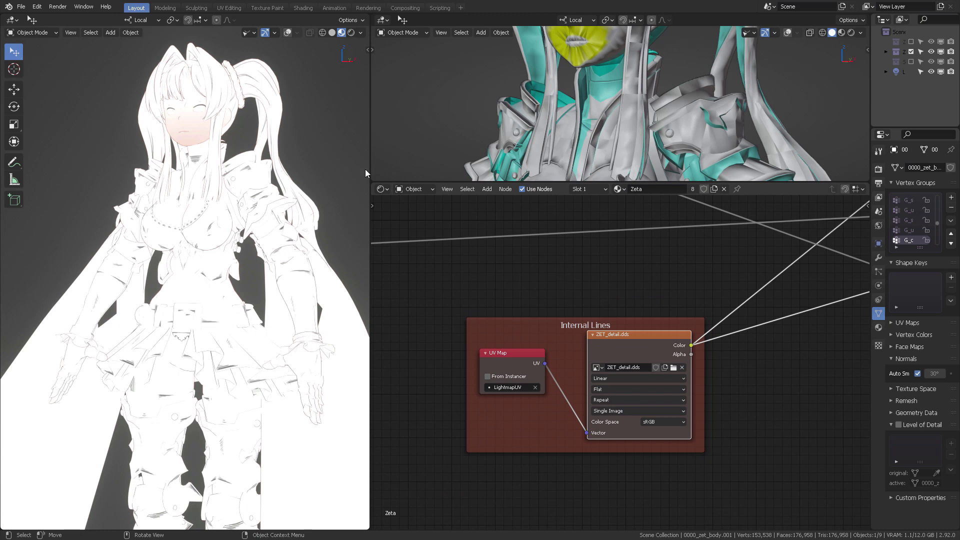
scroll(475, 251, up, 3)
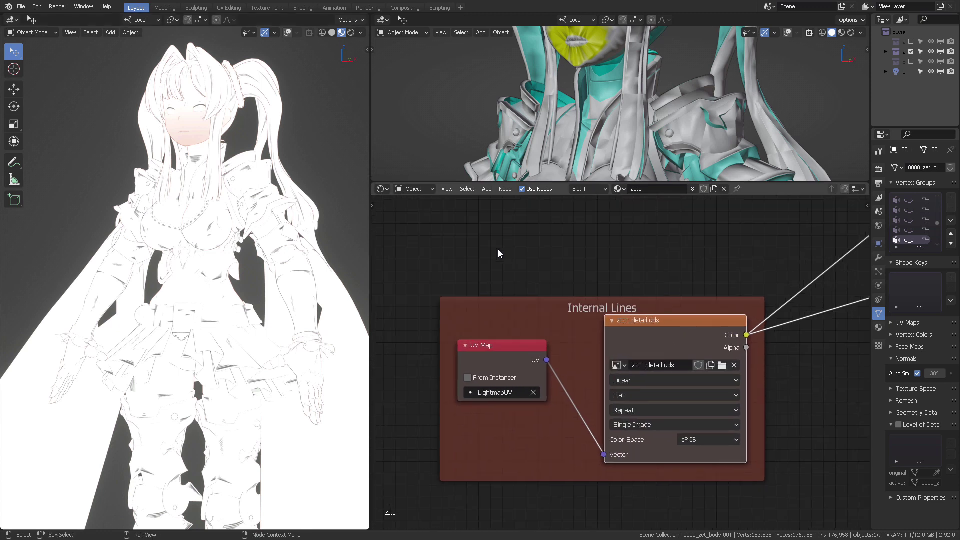
mouse_move(493, 390)
mouse_down()
mouse_move(486, 416)
mouse_move(503, 421)
mouse_move(498, 406)
mouse_up()
click(499, 408)
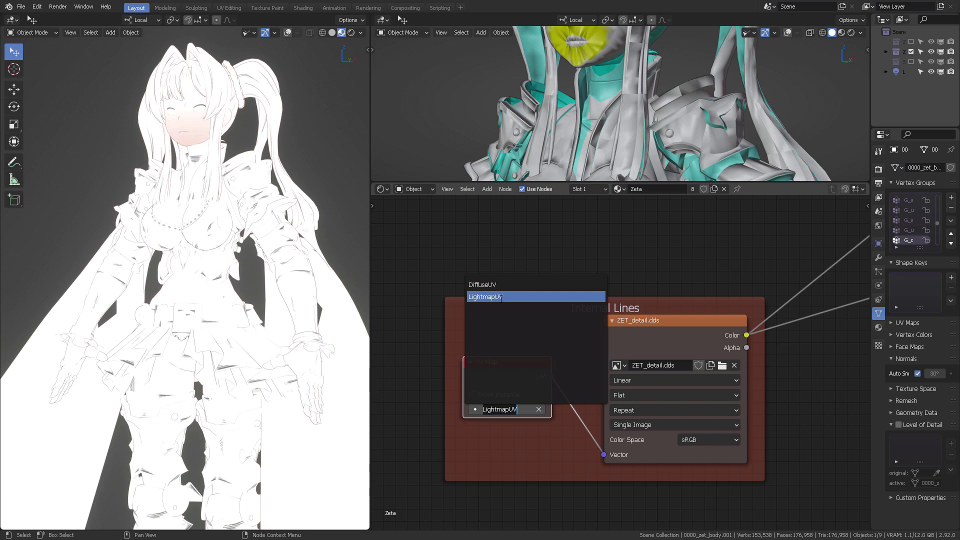
click(520, 298)
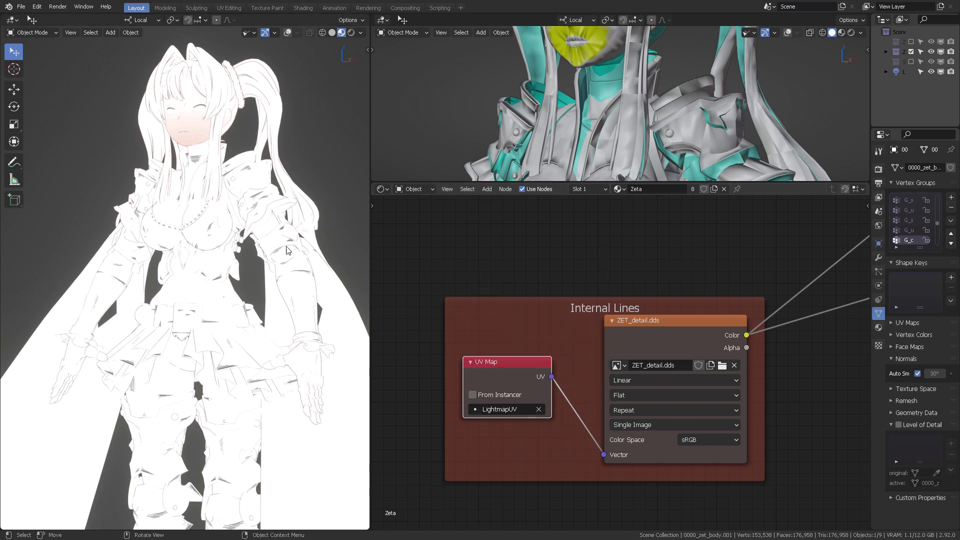
Preview the alpha output of the ZET_ilm.dds texture in the ILM map frame on the character
scroll(655, 296, down, 6)
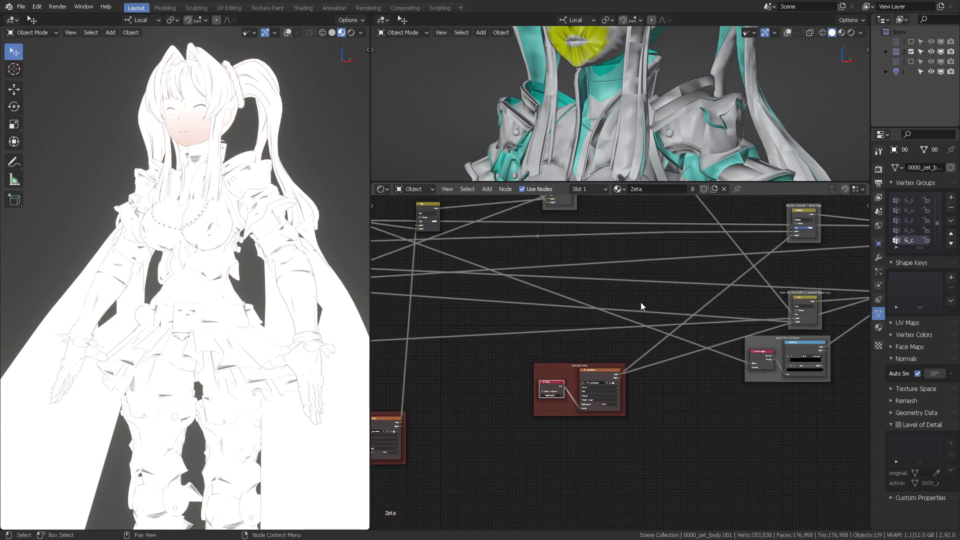
scroll(552, 336, up, 6)
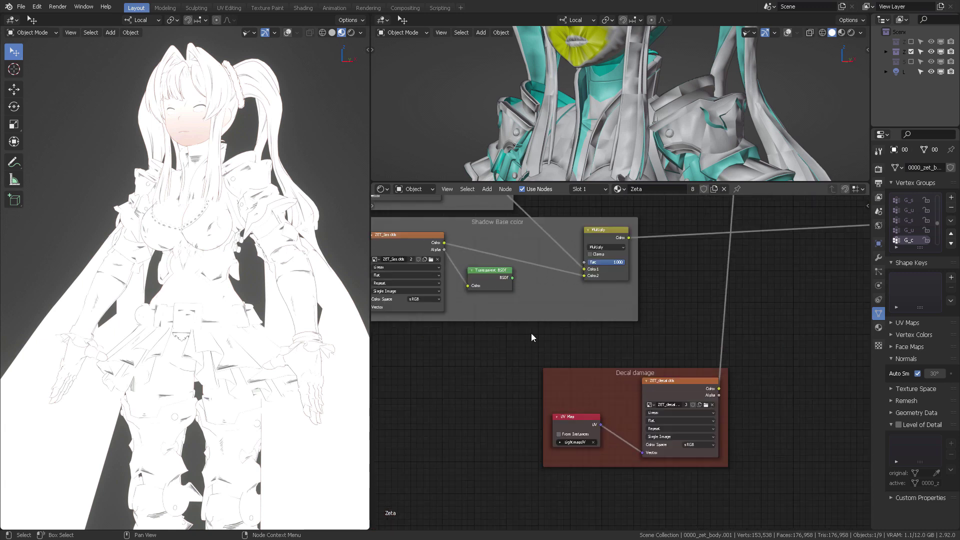
middle_drag(566, 199, 629, 404)
middle_drag(638, 348, 623, 383)
scroll(684, 332, down, 2)
scroll(821, 393, up, 5)
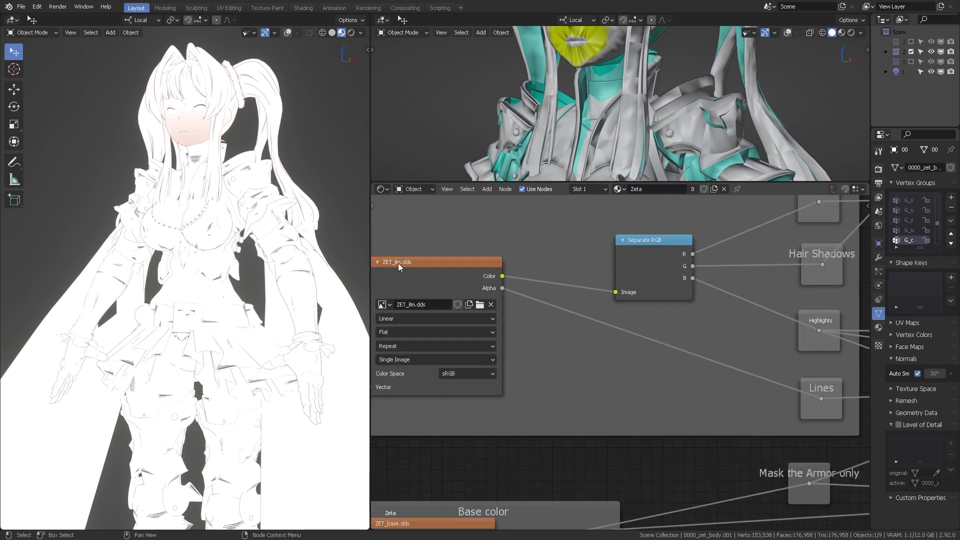
ctrl+shift+click(427, 261)
ctrl+shift+click(429, 260)
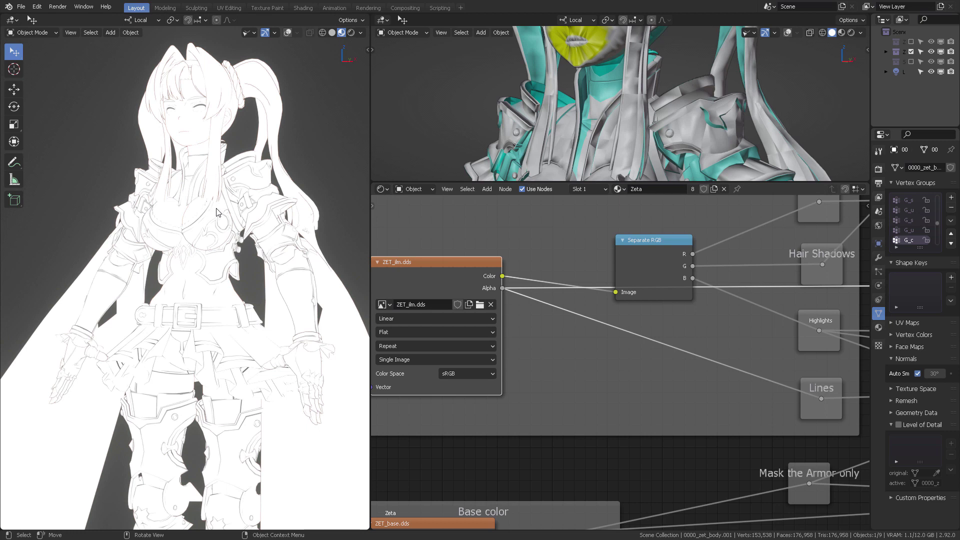
Examine the ILM alpha lines on the torso and armor up close, and trace the node chain to the "Multiply Lines against color" frame
scroll(230, 213, up, 5)
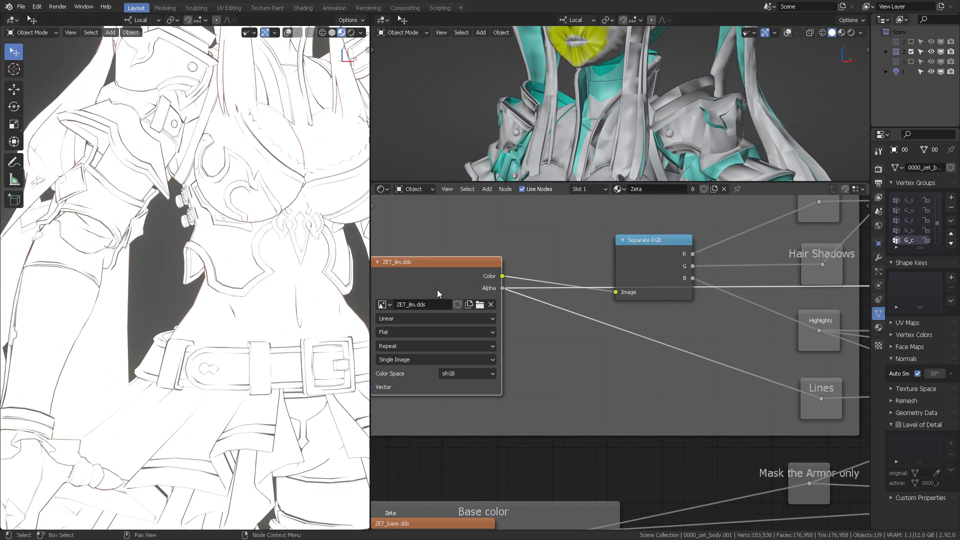
middle_drag(463, 308, 528, 314)
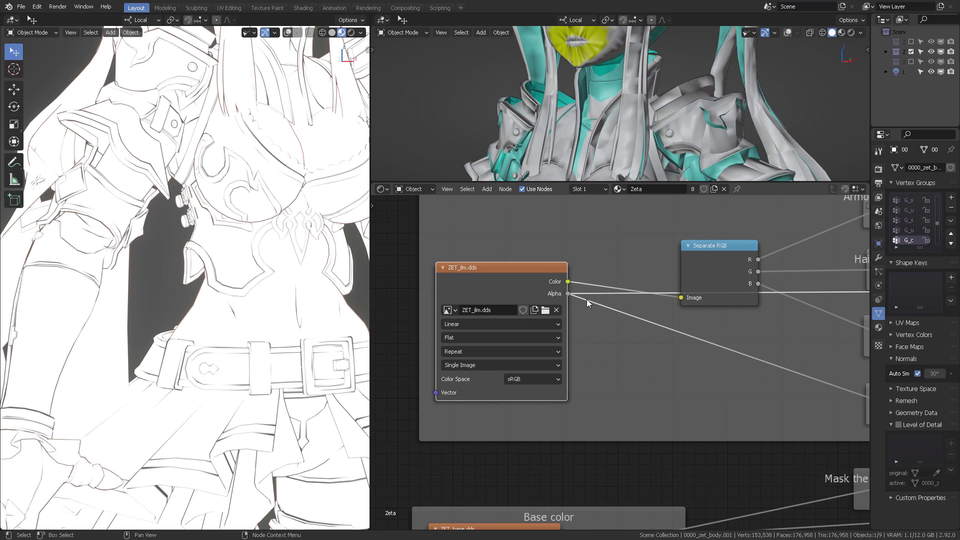
scroll(589, 304, down, 2)
middle_drag(526, 314, 506, 310)
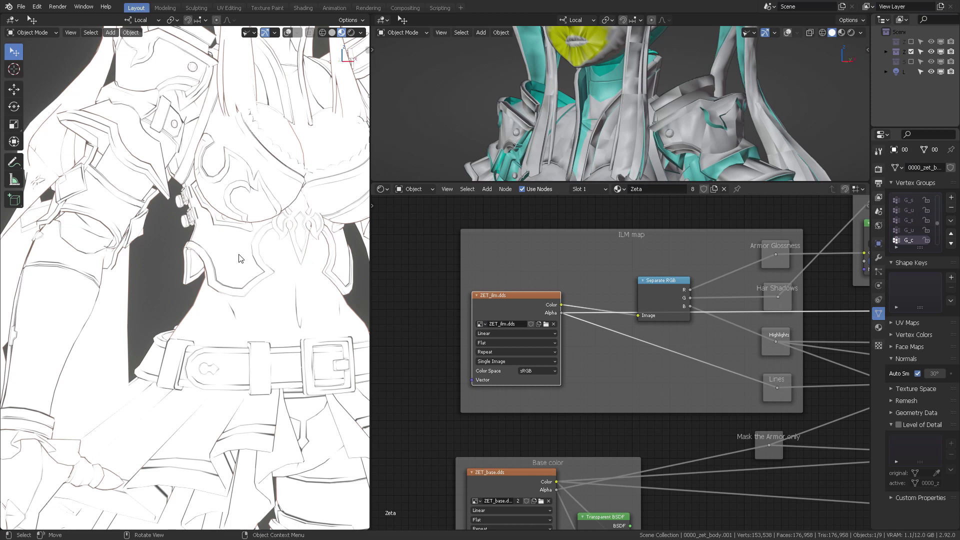
scroll(650, 328, down, 5)
middle_drag(760, 334, 552, 261)
scroll(595, 295, up, 2)
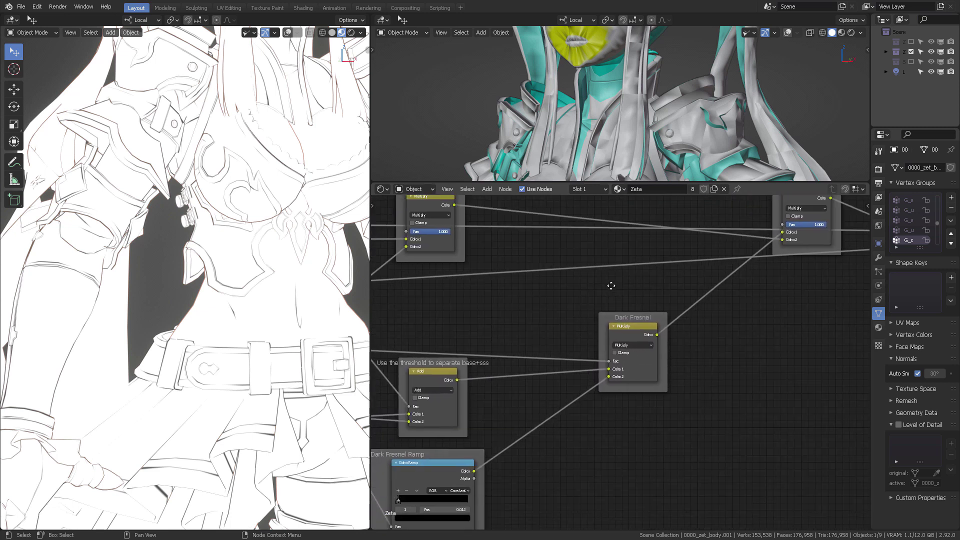
middle_drag(611, 286, 629, 332)
scroll(574, 289, down, 2)
scroll(678, 307, down, 1)
mouse_move(709, 295)
middle_down()
mouse_move(657, 314)
mouse_move(605, 314)
mouse_move(693, 300)
middle_up()
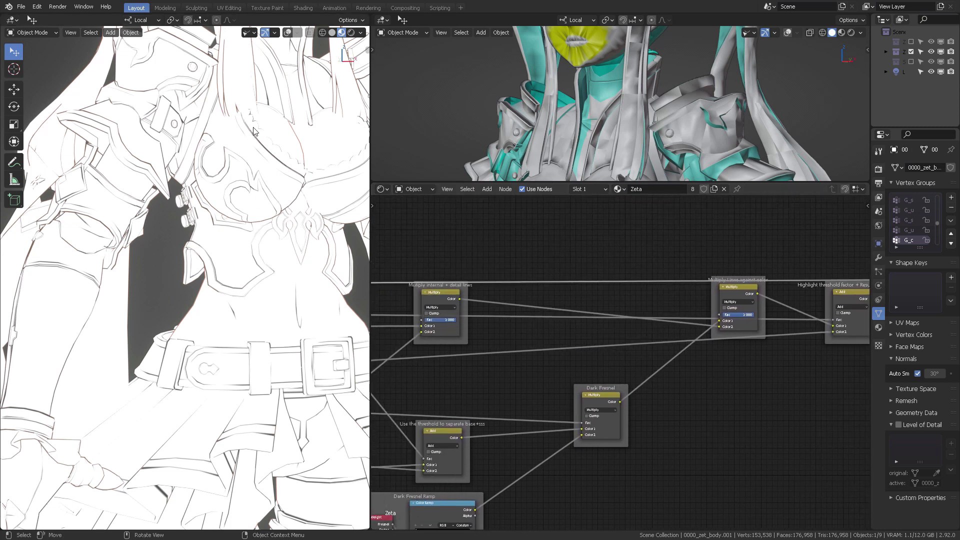
Examine how the Internal Lines texture feeds the "Multiply internal + detail lines" frame and the multiplication after it
middle_drag(484, 327, 699, 292)
middle_drag(519, 330, 692, 372)
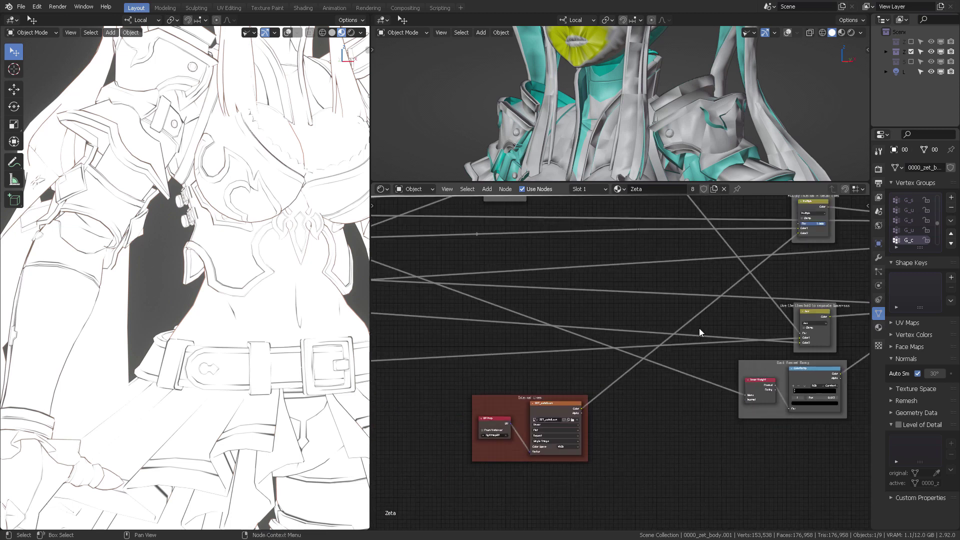
scroll(699, 329, down, 1)
middle_drag(699, 328, 570, 379)
middle_drag(699, 341, 677, 349)
scroll(620, 354, up, 2)
scroll(619, 357, up, 3)
scroll(620, 356, down, 3)
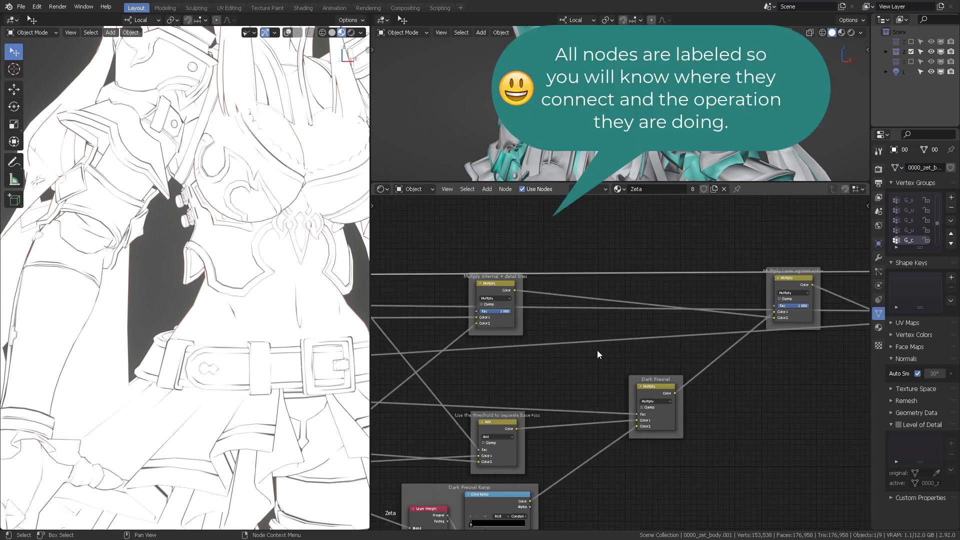
Move the Mix node fed by the Decal damage texture to the right and slightly lower, closer to the glossy armor Add node
scroll(580, 358, down, 5)
middle_drag(518, 358, 682, 415)
middle_drag(498, 388, 655, 366)
scroll(655, 366, up, 3)
middle_drag(610, 320, 637, 378)
scroll(649, 390, up, 5)
scroll(672, 406, down, 9)
middle_drag(690, 422, 683, 355)
middle_drag(622, 384, 617, 301)
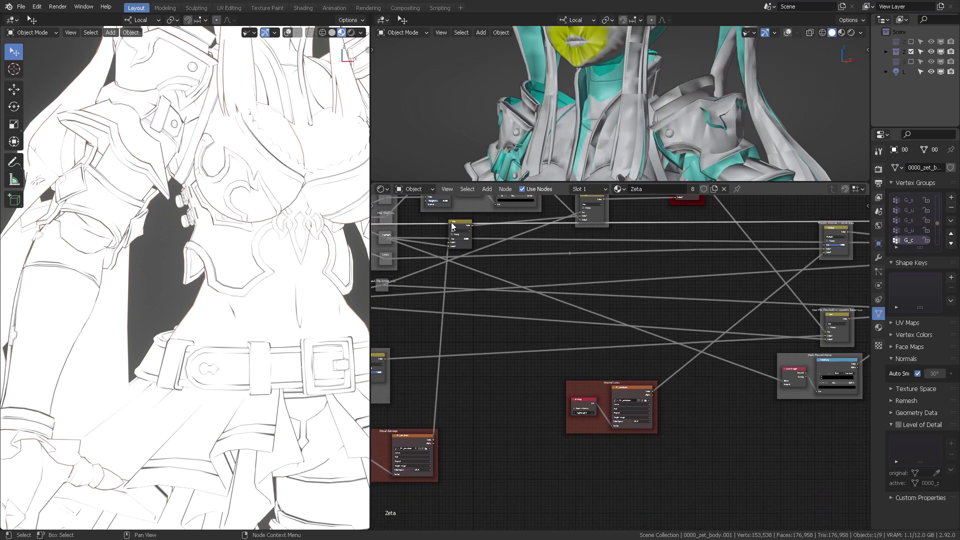
drag(456, 226, 513, 246)
middle_drag(510, 317, 541, 341)
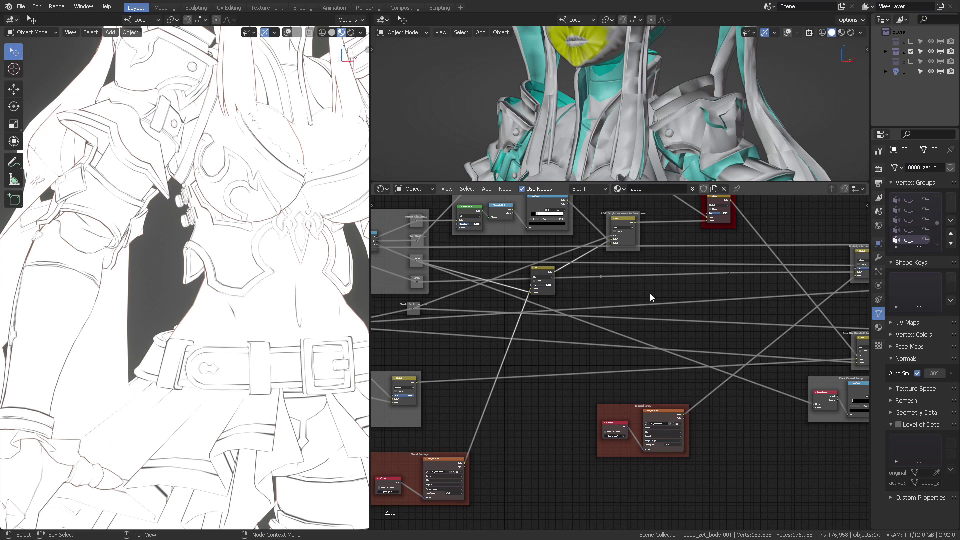
Inspect the Dark Fresnel Ramp and Dark Fresnel frames, and preview the Multiply node of the "Multiply Lines against color" frame
scroll(583, 300, up, 5)
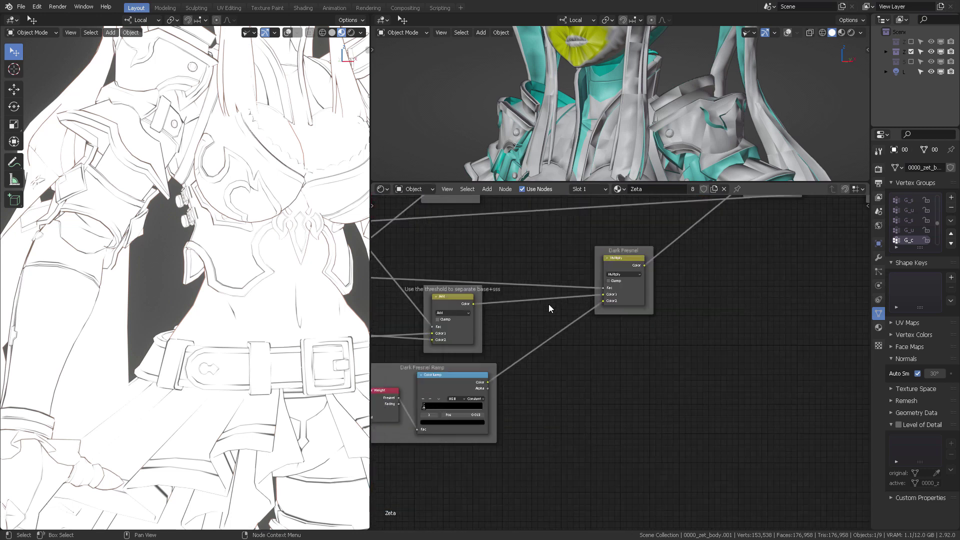
scroll(548, 305, up, 2)
middle_drag(565, 309, 617, 319)
middle_drag(605, 275, 661, 278)
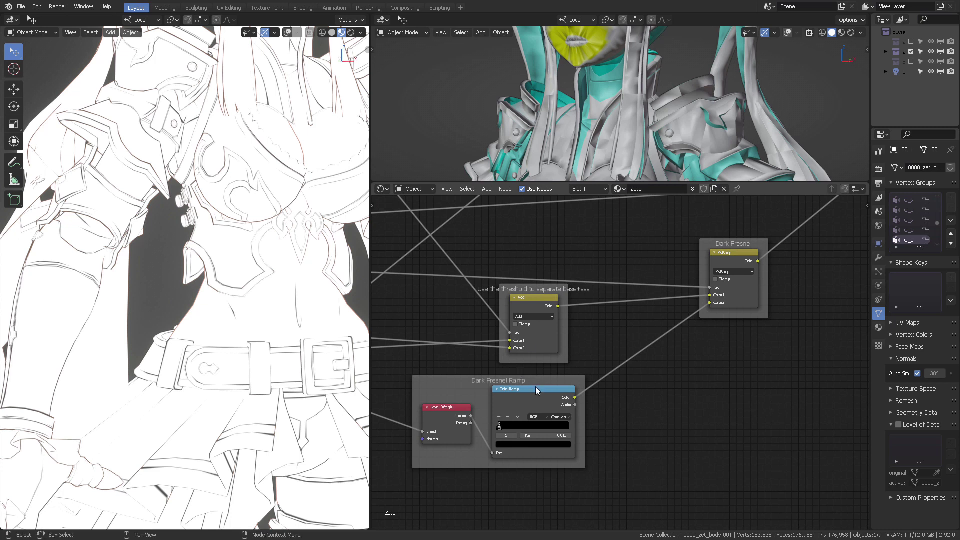
middle_drag(542, 384, 557, 381)
middle_drag(689, 306, 474, 419)
mouse_move(559, 325)
middle_down()
mouse_move(554, 382)
mouse_move(556, 341)
middle_up()
ctrl+shift+click(649, 287)
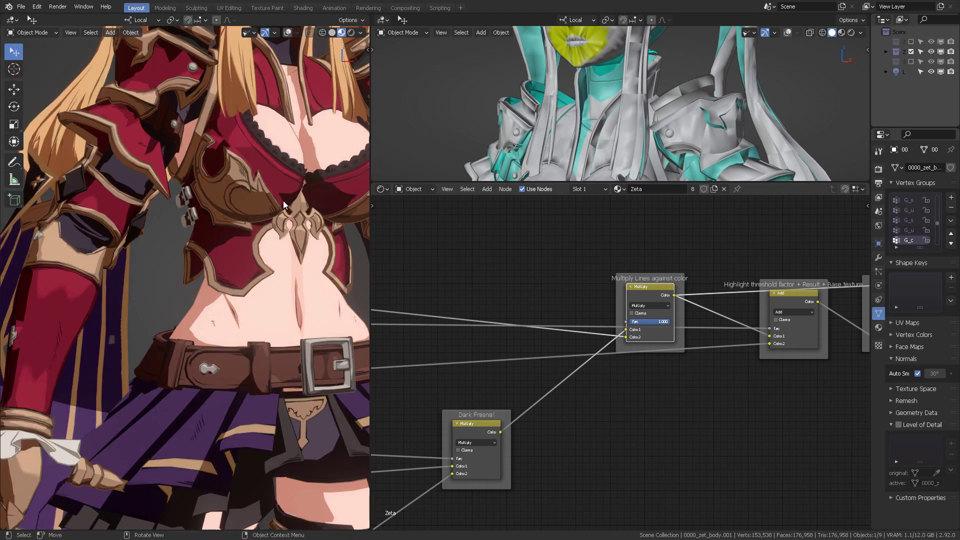
Compare previews of the "Highlight threshold factor + Result + Base texture" Add node and the "Multiply Lines against color" Multiply node on the character
middle_drag(275, 200, 254, 208)
scroll(260, 210, down, 2)
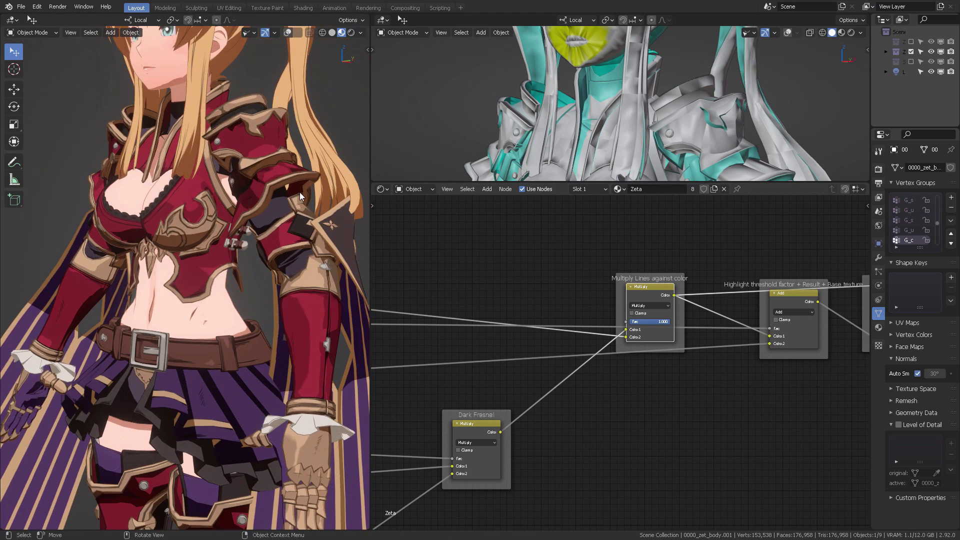
scroll(563, 282, down, 3)
middle_drag(582, 271, 439, 253)
middle_drag(564, 261, 527, 264)
scroll(541, 243, up, 4)
ctrl+shift+click(552, 271)
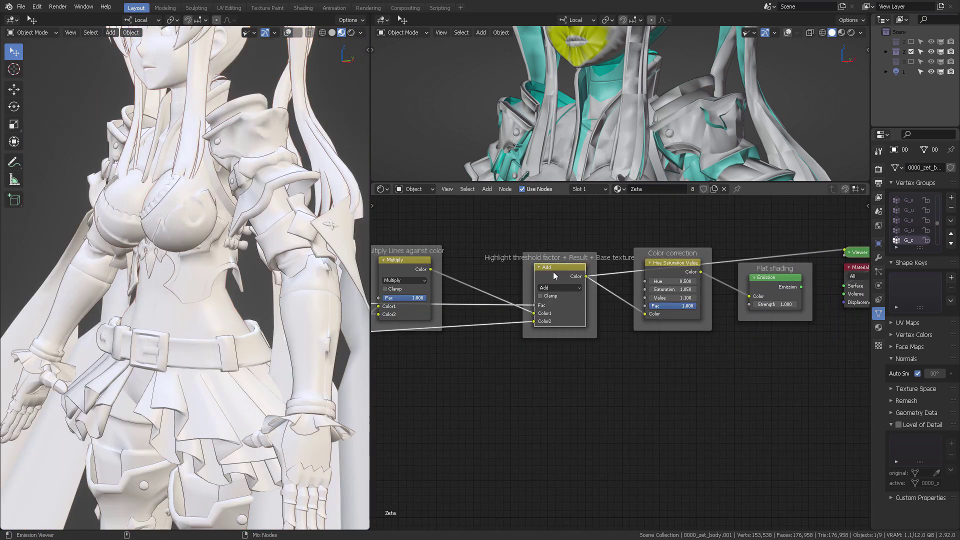
shift+middle_drag(216, 78, 251, 240)
ctrl+shift+click(415, 259)
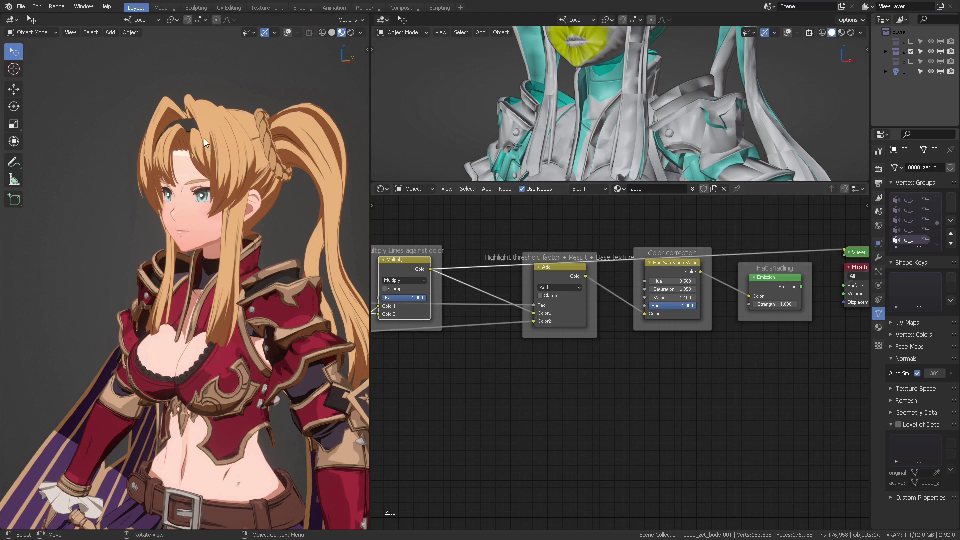
Preview the "Highlight threshold factor + Result + Base texture" Add node and trace its inputs back through the node tree
ctrl+shift+click(553, 268)
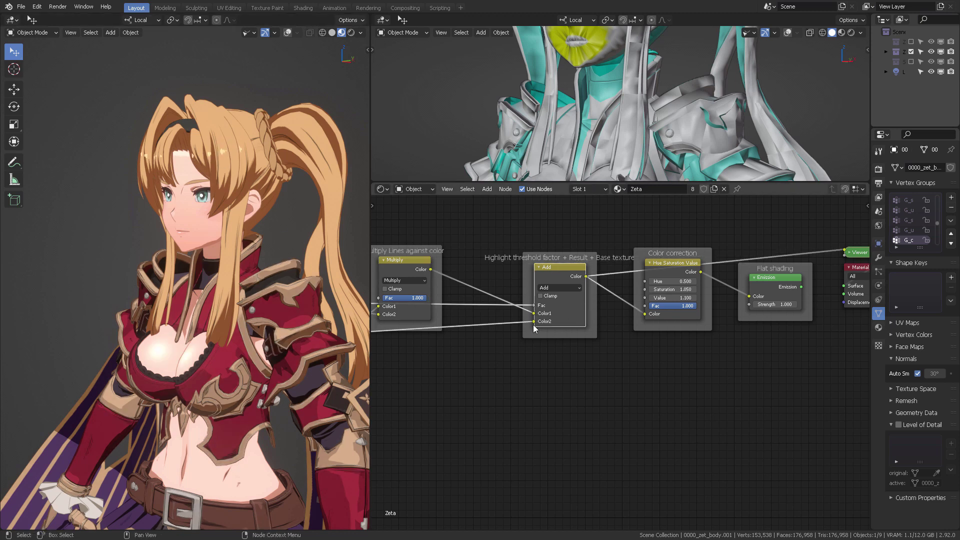
scroll(492, 330, down, 6)
middle_drag(492, 329, 664, 288)
middle_drag(507, 292, 700, 275)
middle_drag(632, 274, 586, 312)
scroll(671, 269, down, 4)
scroll(670, 302, down, 3)
middle_drag(736, 316, 546, 367)
scroll(641, 306, up, 1)
scroll(642, 306, up, 6)
middle_drag(340, 269, 376, 257)
scroll(624, 352, up, 4)
middle_drag(594, 302, 607, 335)
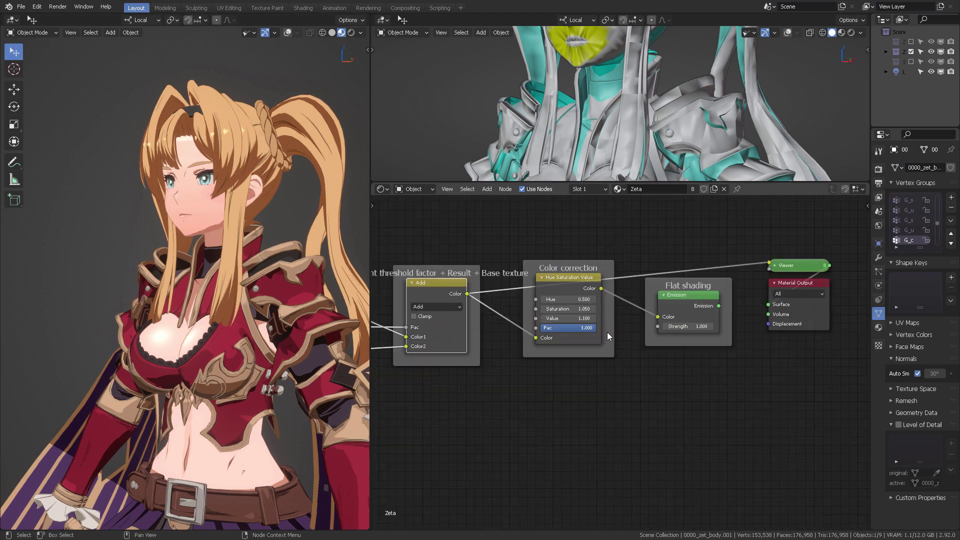
Compare previews of the Color correction frame's Hue Saturation Value node and the preceding Add node, ending on Hue Saturation Value
ctrl+shift+click(588, 279)
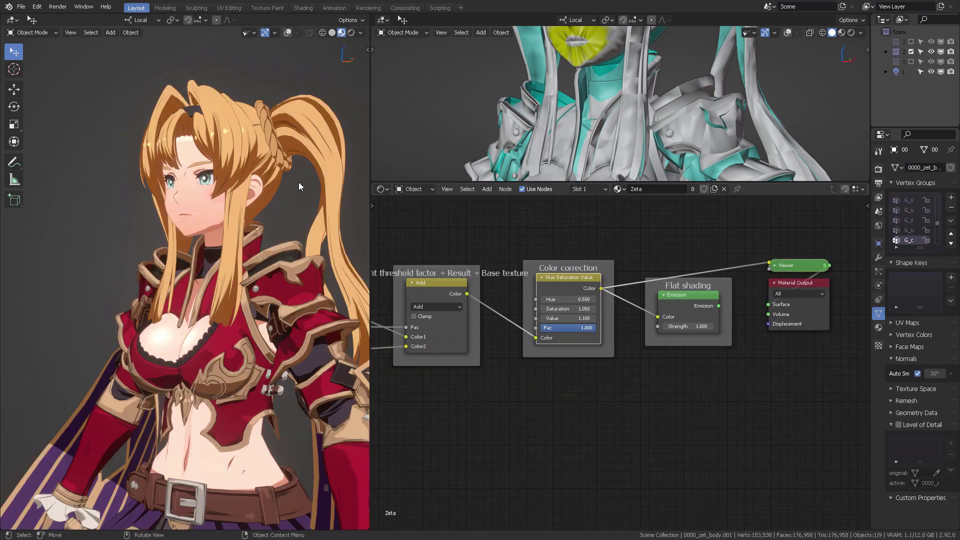
ctrl+shift+click(434, 285)
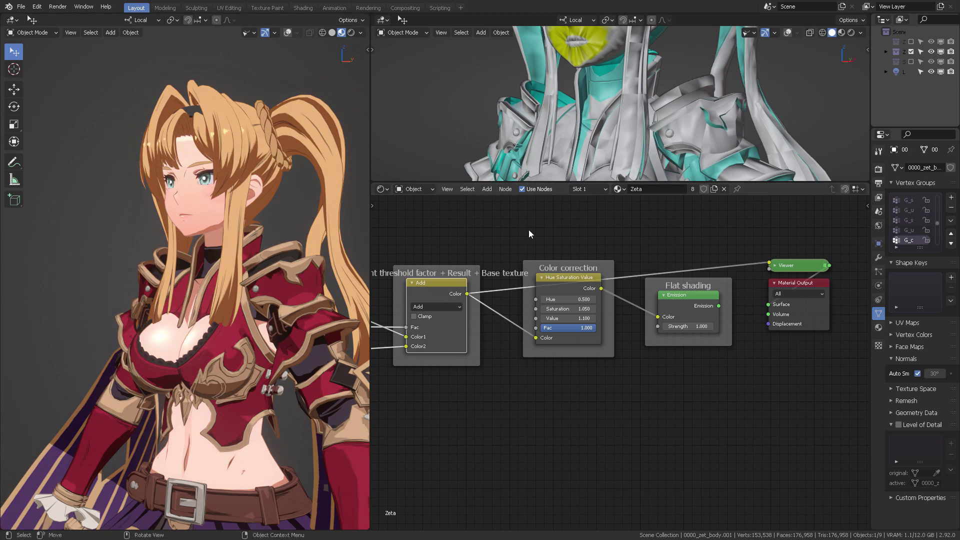
ctrl+shift+click(562, 278)
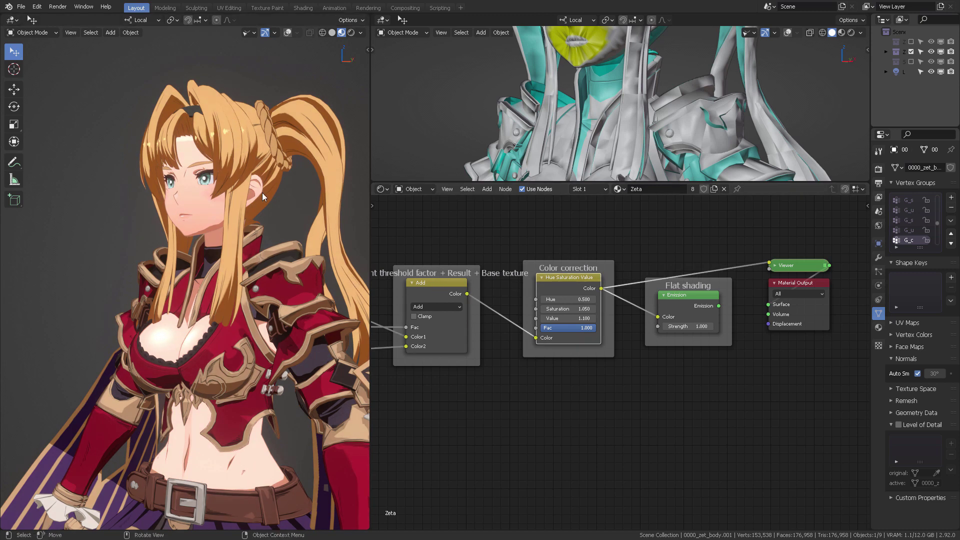
Widen the properties area and show the Color Management section of the render settings
middle_drag(686, 250, 588, 243)
drag(870, 235, 728, 242)
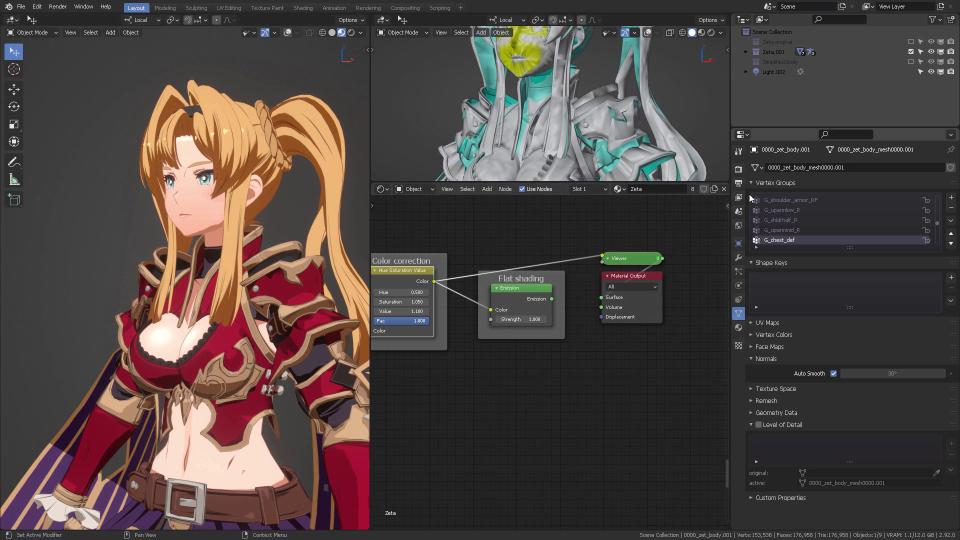
click(738, 168)
scroll(854, 328, down, 12)
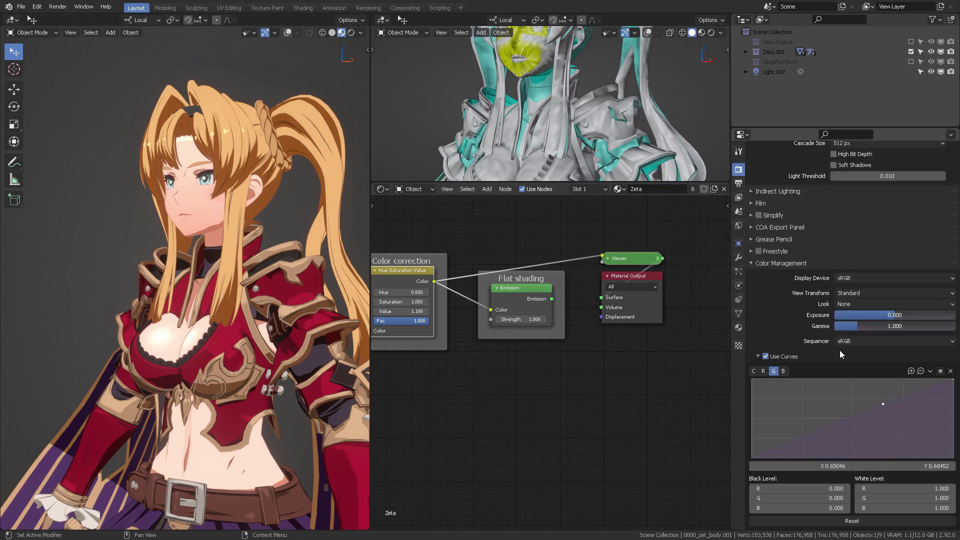
click(761, 263)
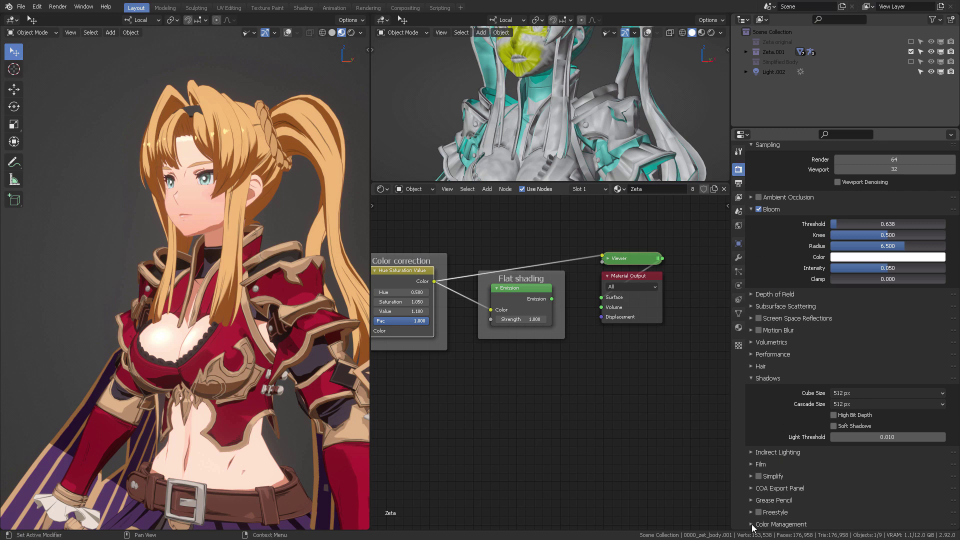
scroll(836, 424, down, 12)
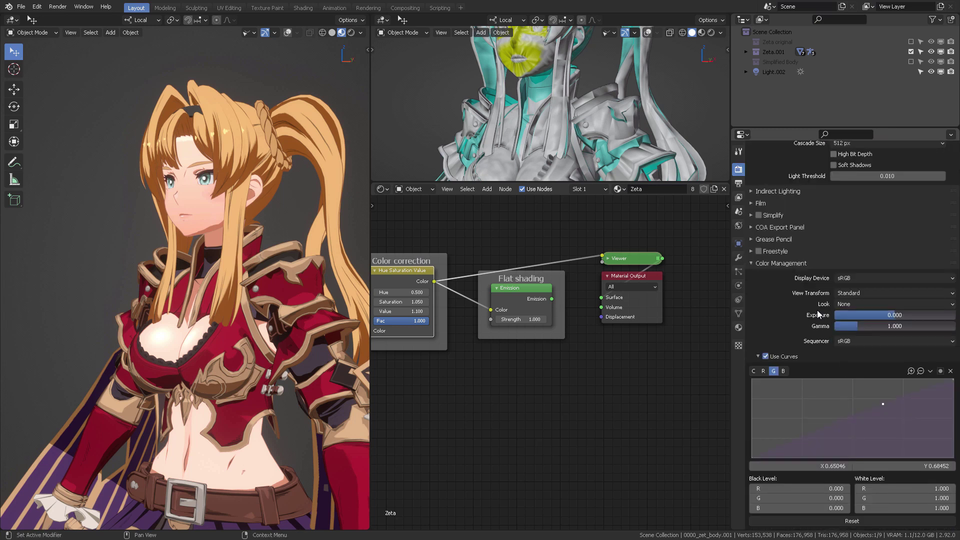
Check the Display Device choice and set the Color Management view transform to Standard
click(873, 276)
click(857, 287)
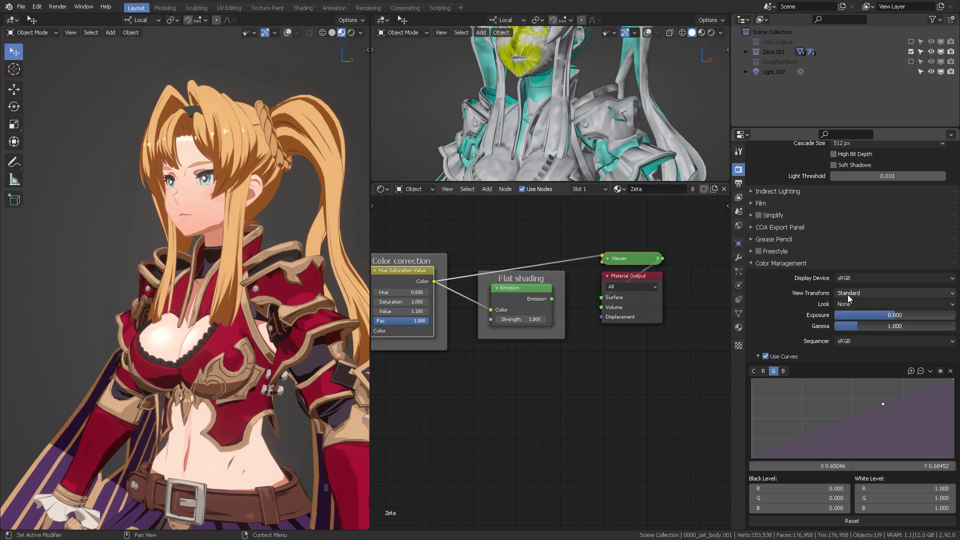
click(857, 293)
click(856, 292)
click(864, 291)
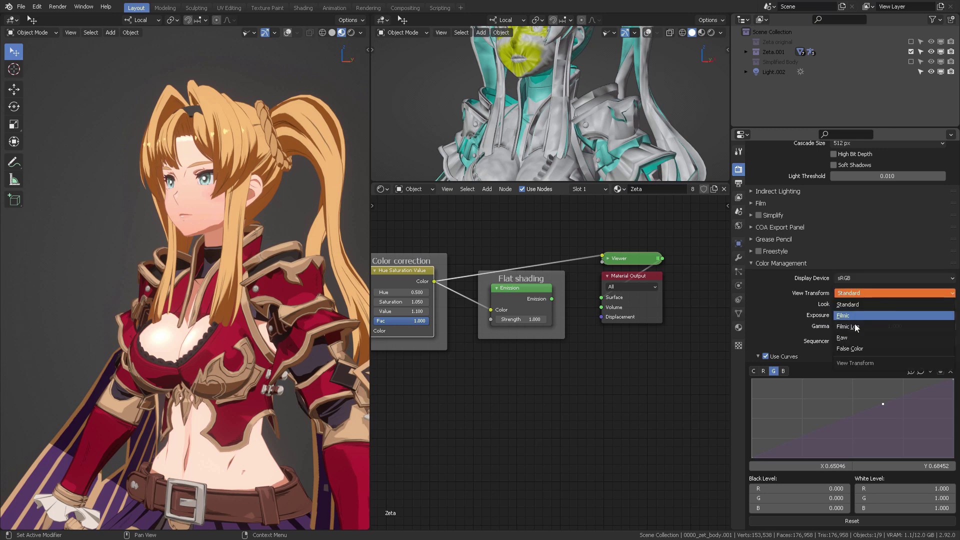
click(852, 305)
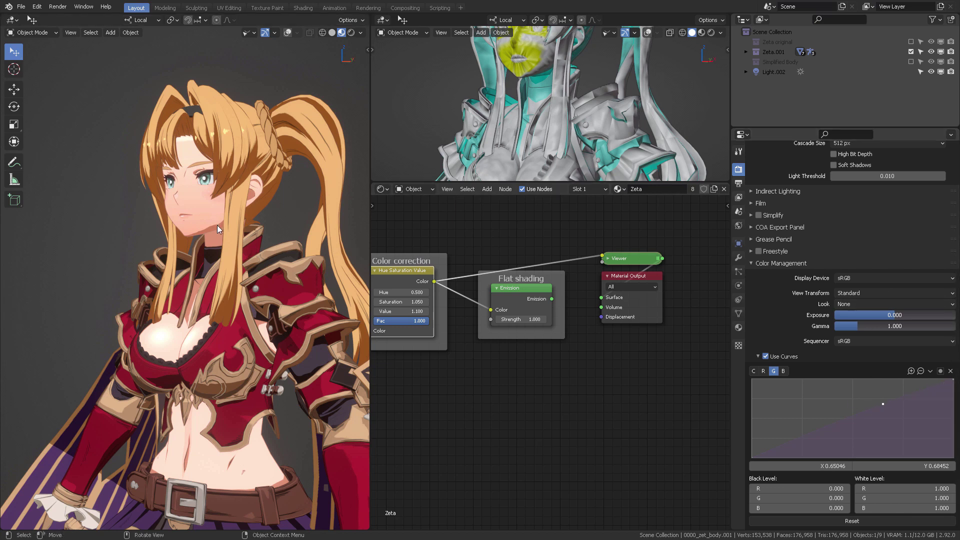
Bring up the Bloom settings and examine the colour-corrected character's face, hair and armor from several angles
middle_drag(427, 250, 514, 250)
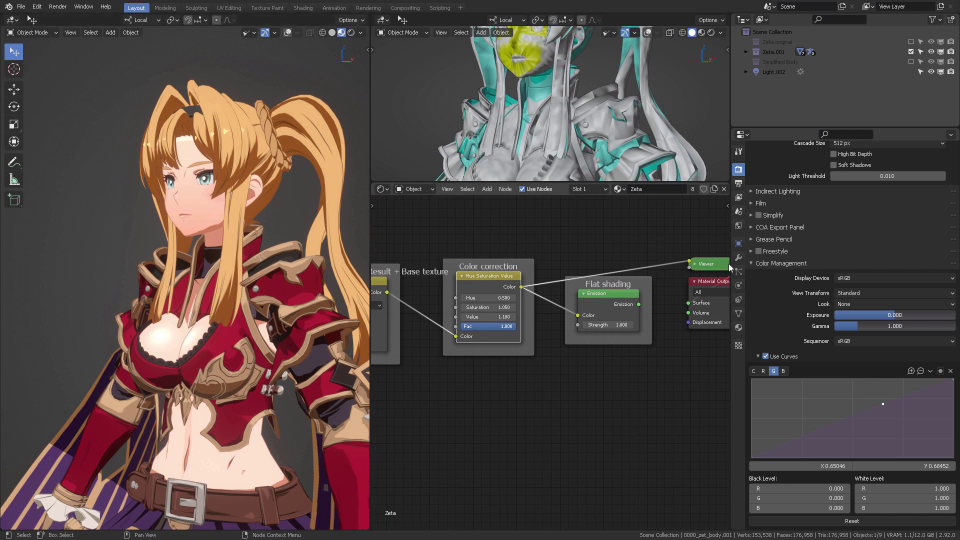
scroll(824, 334, up, 10)
scroll(826, 317, up, 3)
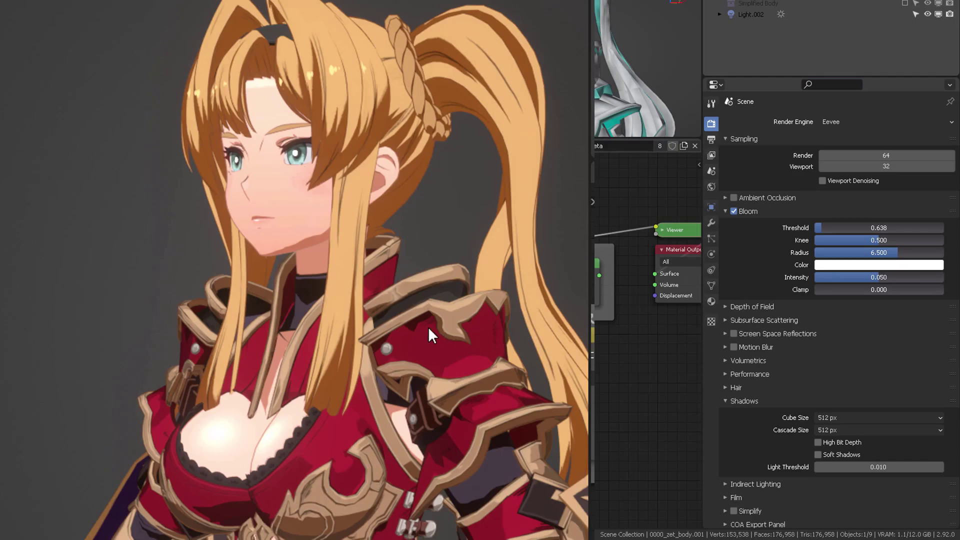
middle_drag(486, 349, 498, 295)
middle_drag(440, 264, 474, 247)
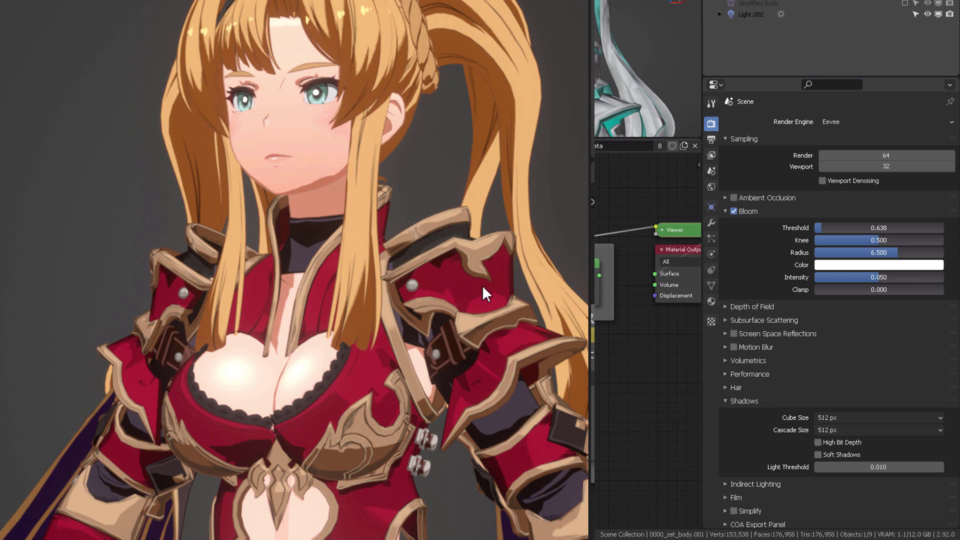
middle_drag(470, 286, 434, 233)
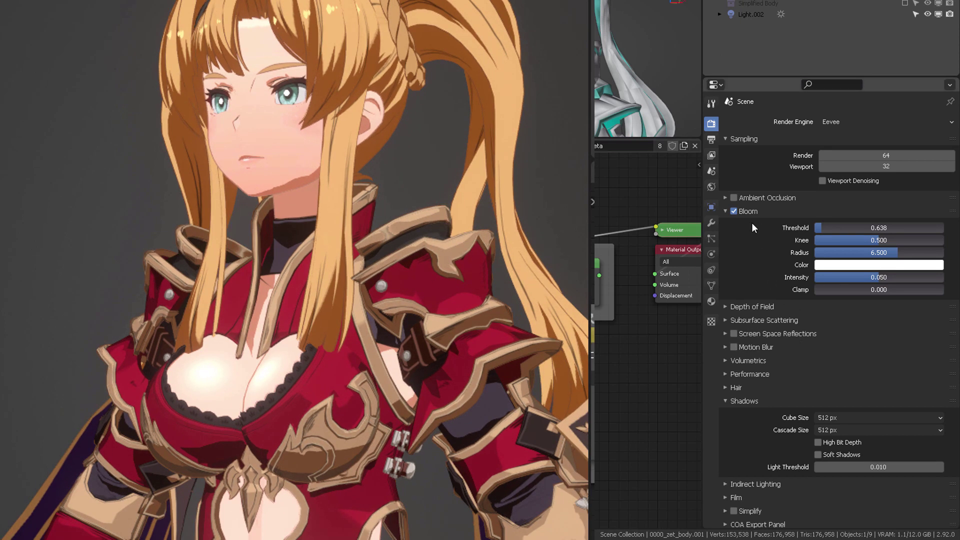
Test the character's look with Ambient Occlusion enabled and Bloom disabled, and restore both settings
click(734, 198)
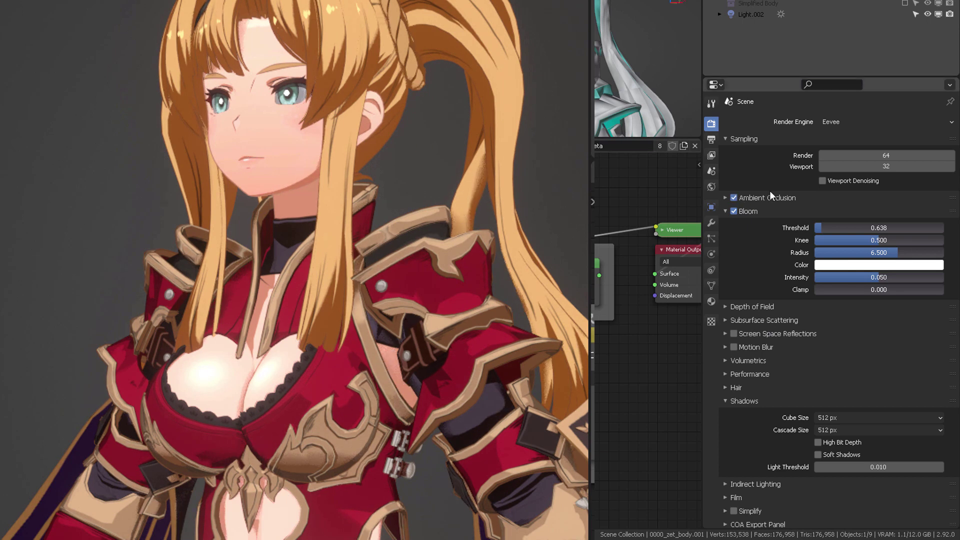
click(732, 211)
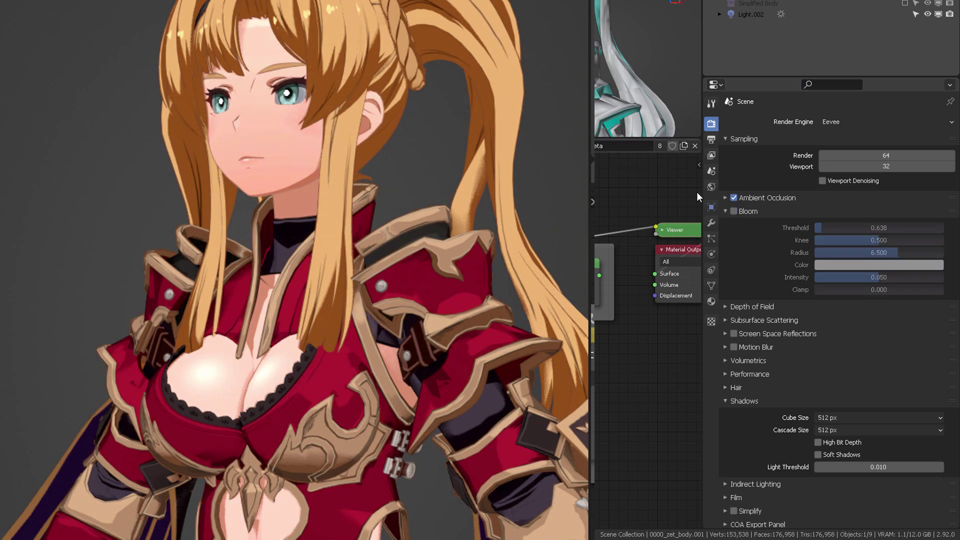
click(733, 211)
click(734, 198)
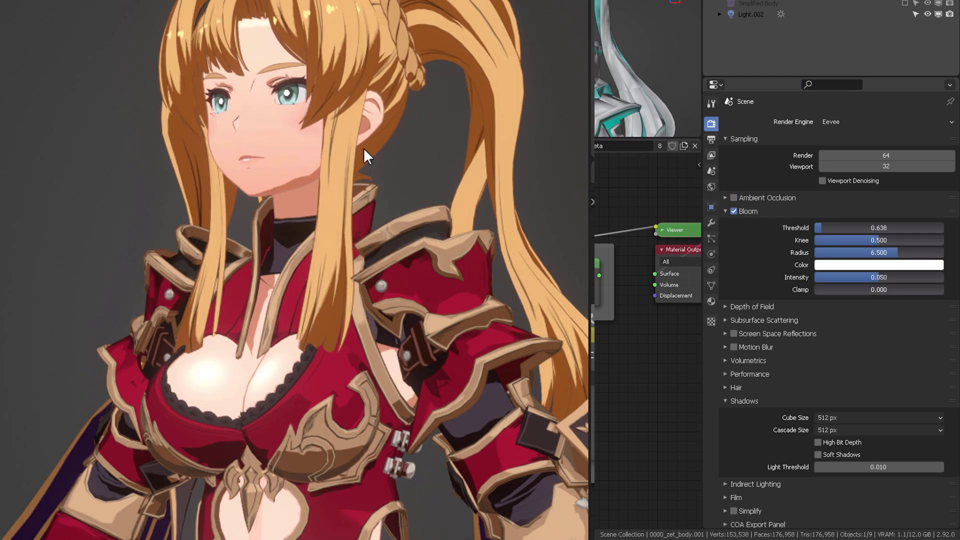
middle_drag(290, 264, 270, 367)
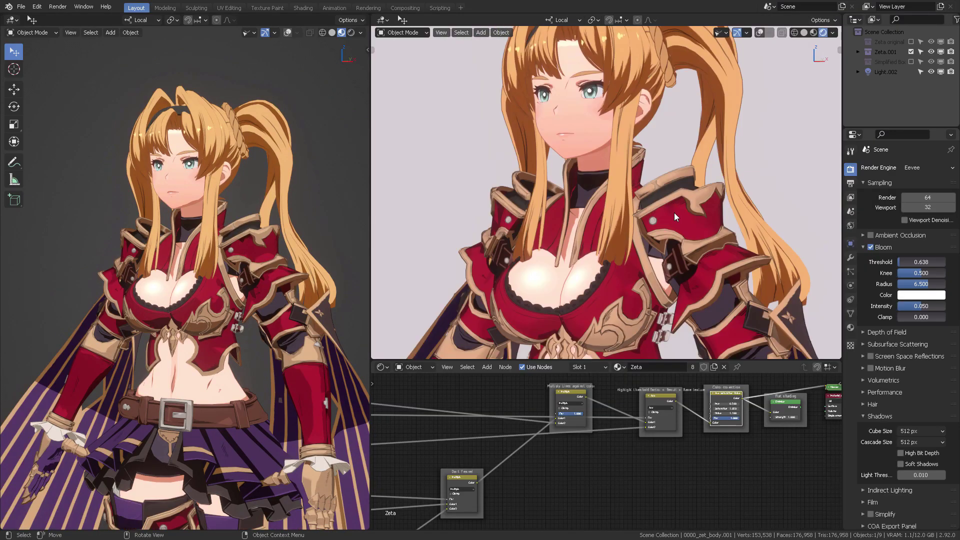